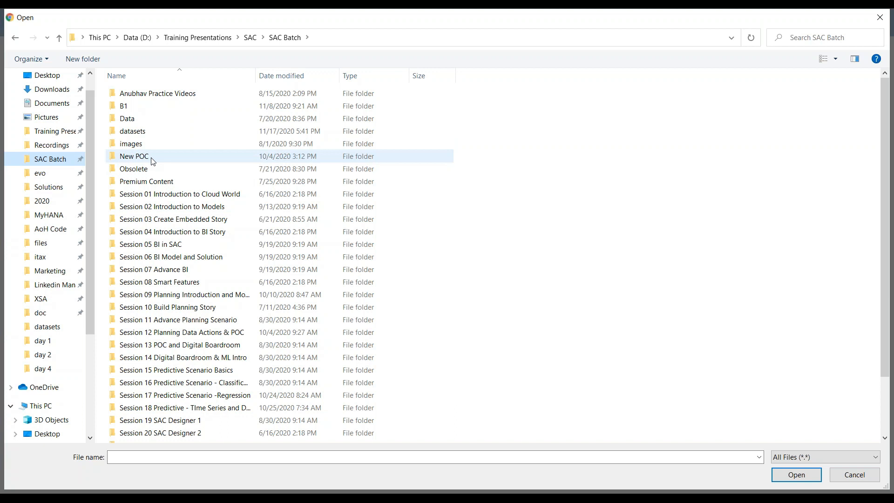
Import netflix_titles.csv from the SAC Batch datasets folder as the new model's source data and accept the data sample.
double_click(153, 160)
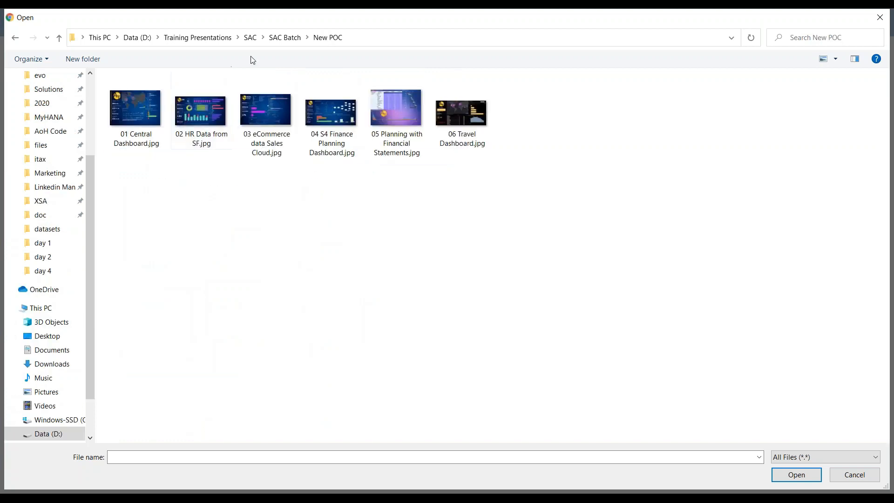
left_click(284, 39)
left_click(147, 133)
double_click(147, 134)
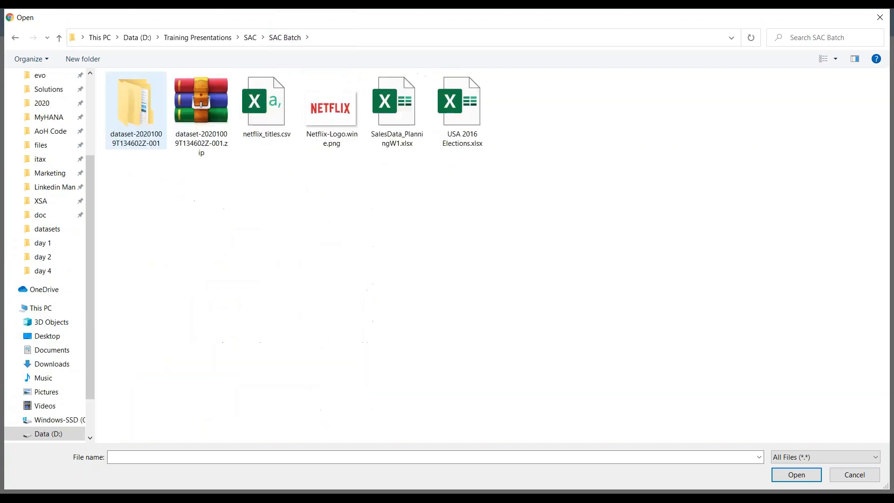
double_click(278, 138)
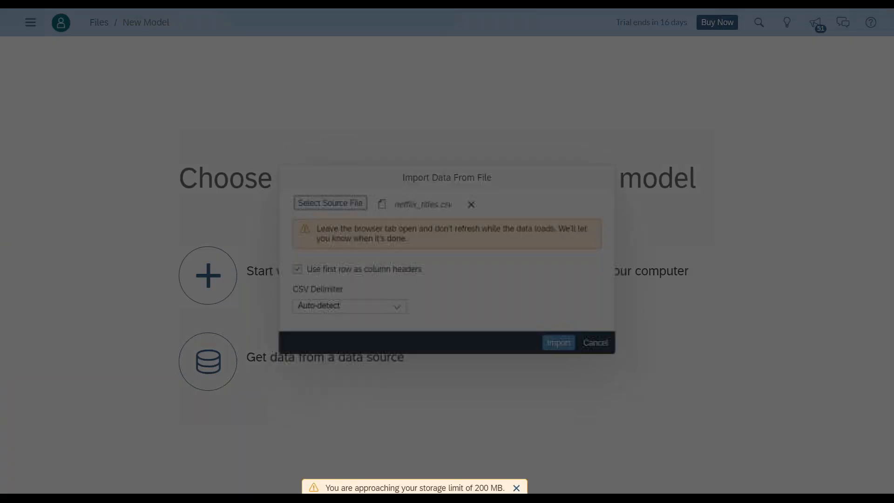
left_click(561, 349)
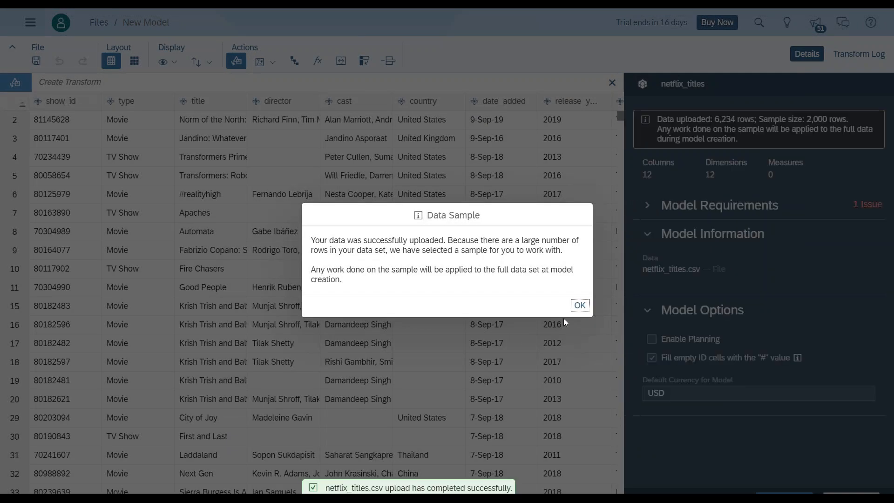
left_click(579, 305)
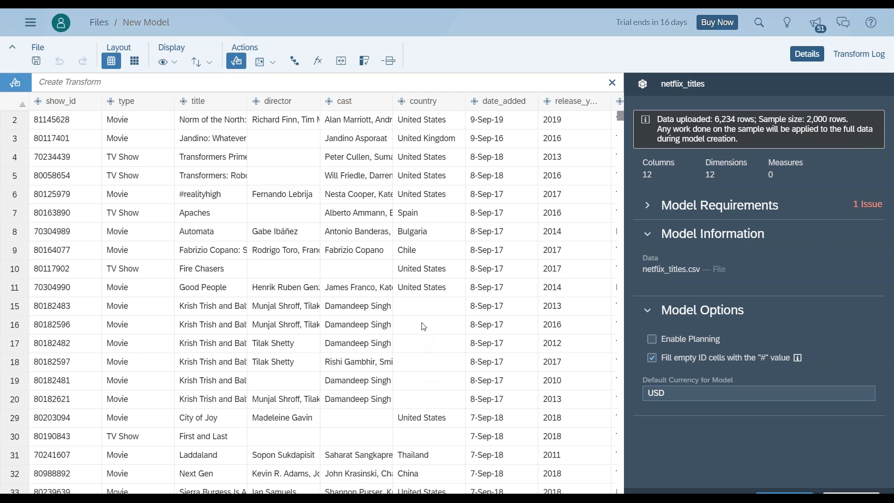
Delete all rows with empty cells in the country column.
left_click(424, 307)
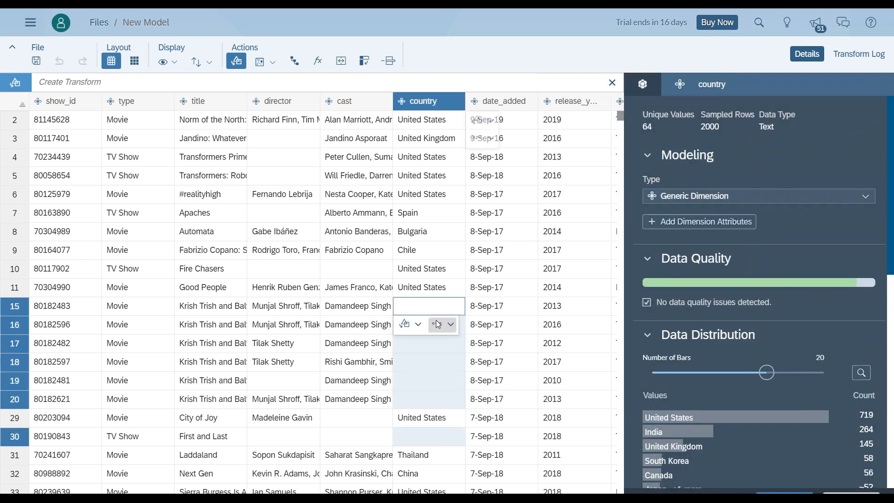
left_click(437, 324)
left_click(422, 325)
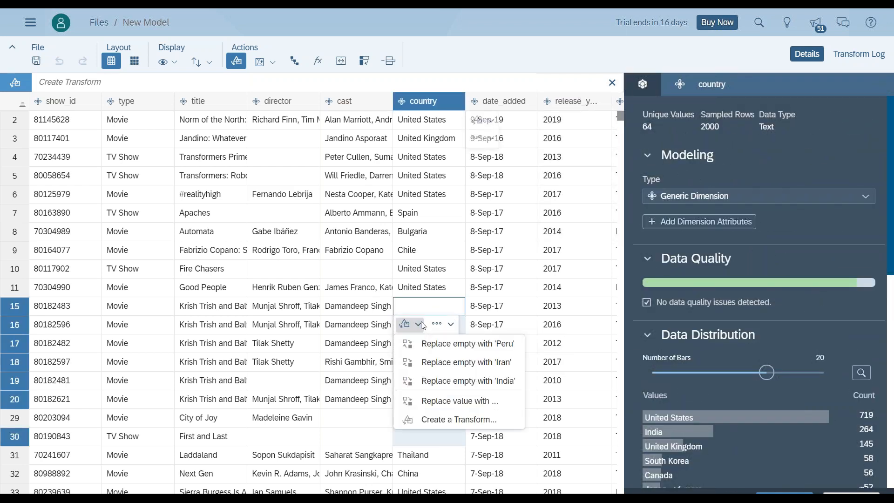
left_click(450, 325)
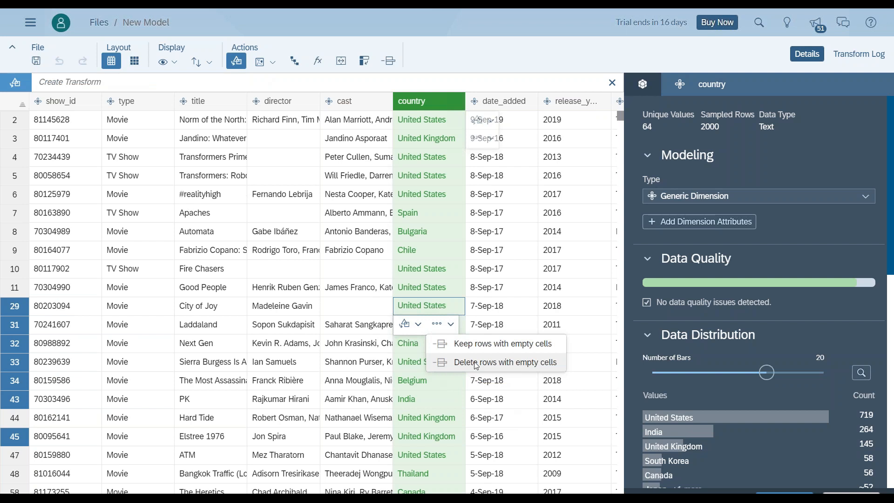
left_click(476, 363)
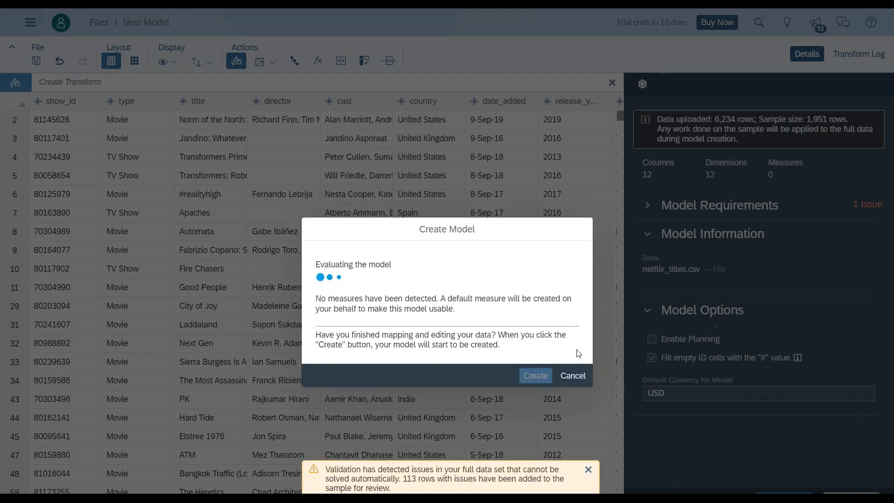
Create the model and save it as NetFlix_BI_Model in the SACBatch / Model / BI Models folder.
left_click(535, 341)
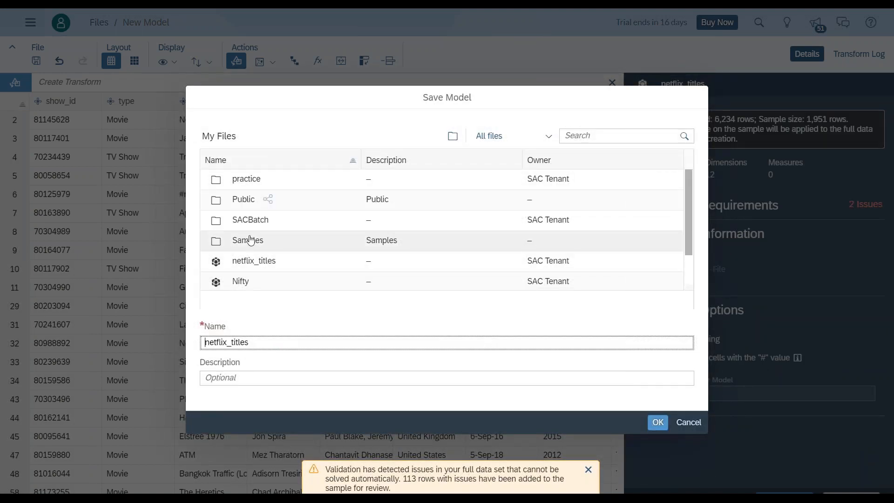
left_click(292, 237)
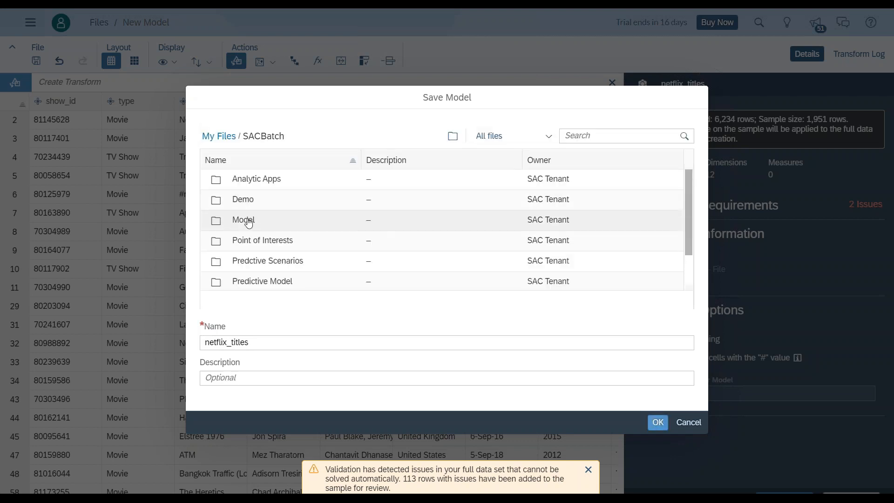
left_click(248, 222)
left_click(247, 179)
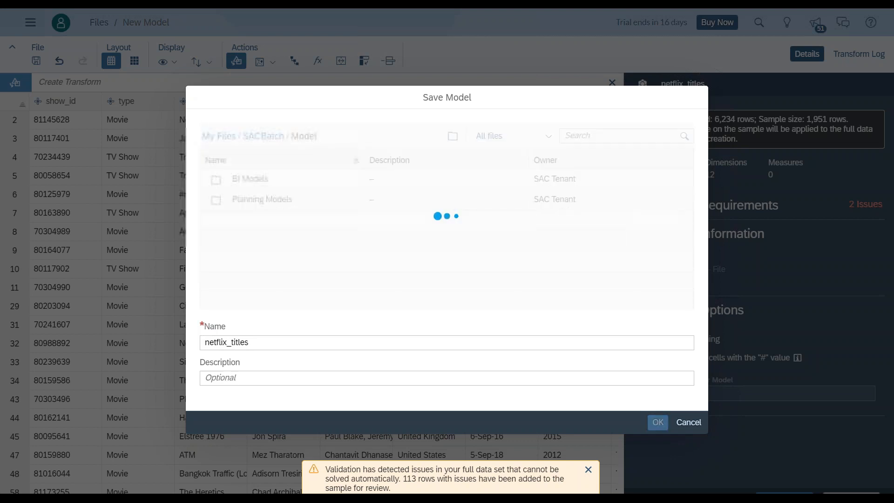
left_click(266, 339)
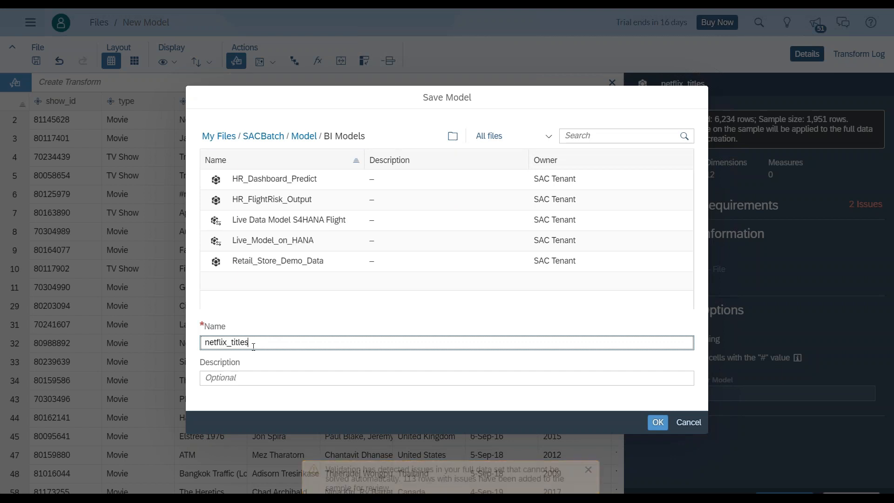
double_click(251, 343)
type("NetFl")
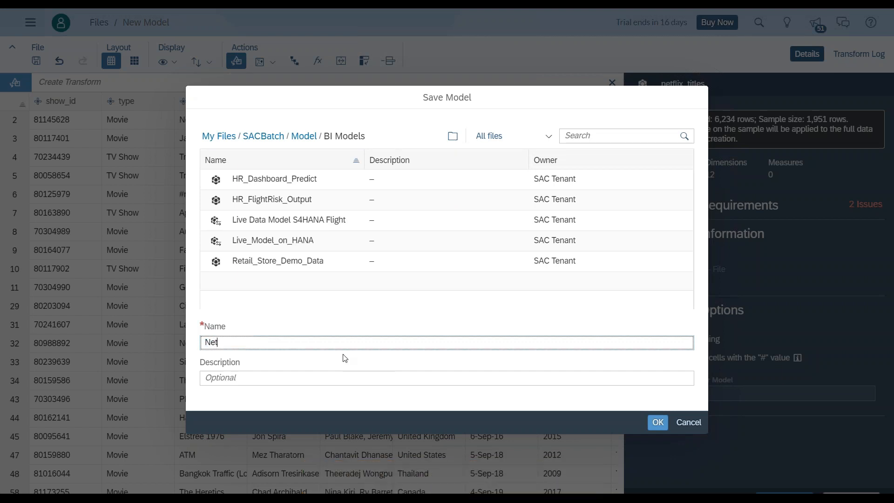
type("ix_BI_Model")
left_click(658, 423)
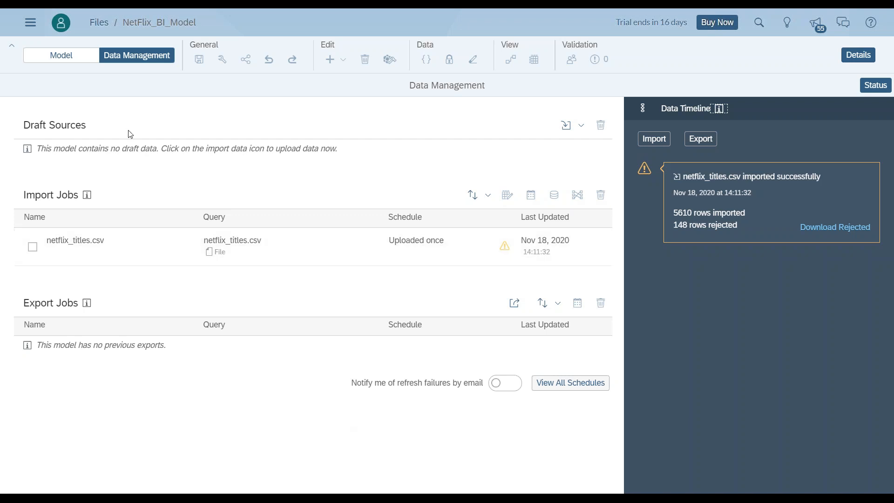
Show the dimension list of NetFlix_BI_Model, then create a new analytic application.
left_click(84, 61)
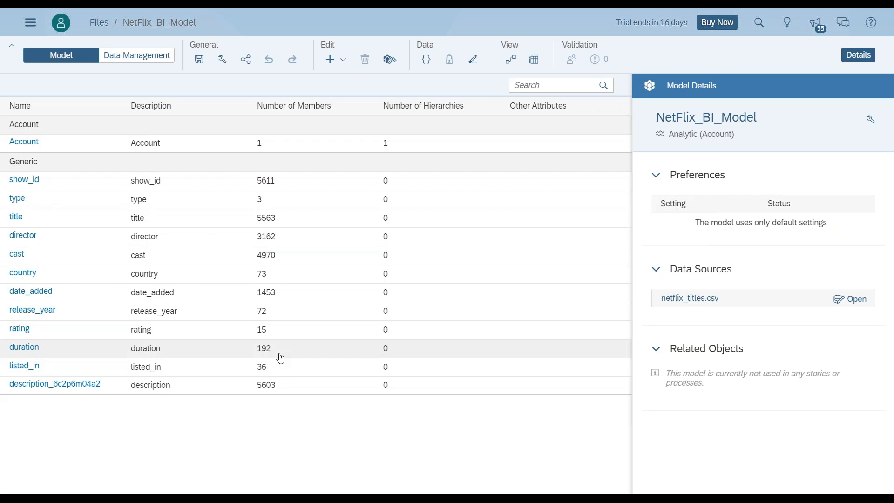
left_click(30, 22)
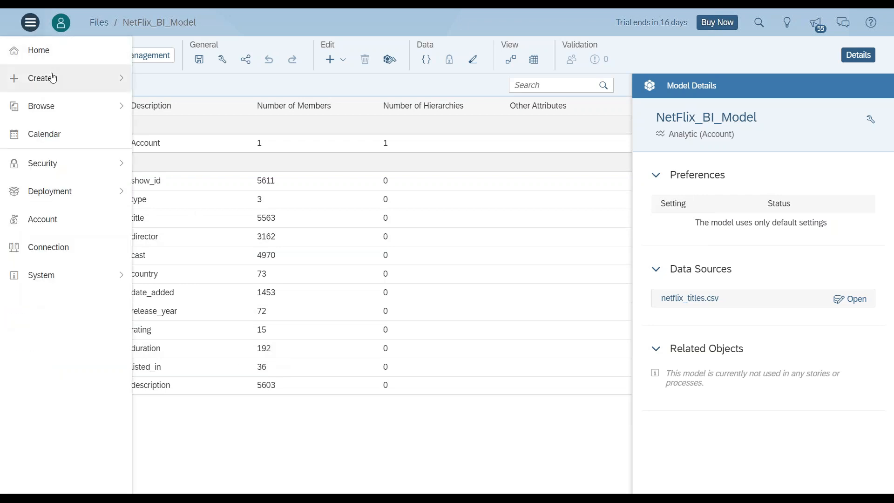
left_click(53, 78)
left_click(199, 115)
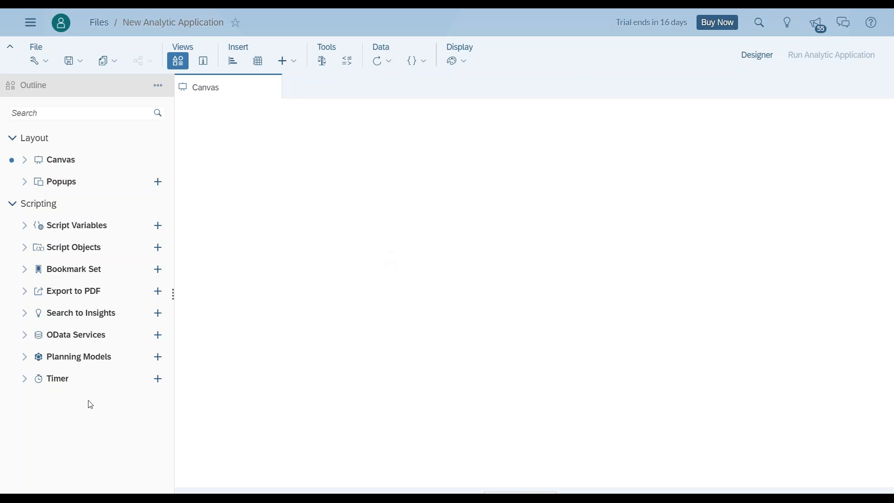
Insert a chart on the canvas using NetFlix_BI_Model from SACBatch / Model / BI Models as its data source.
left_click(234, 65)
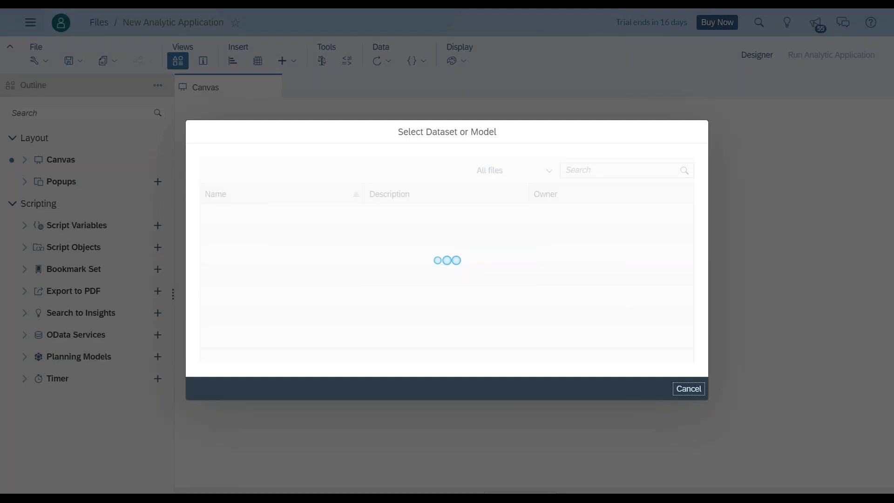
left_click(256, 261)
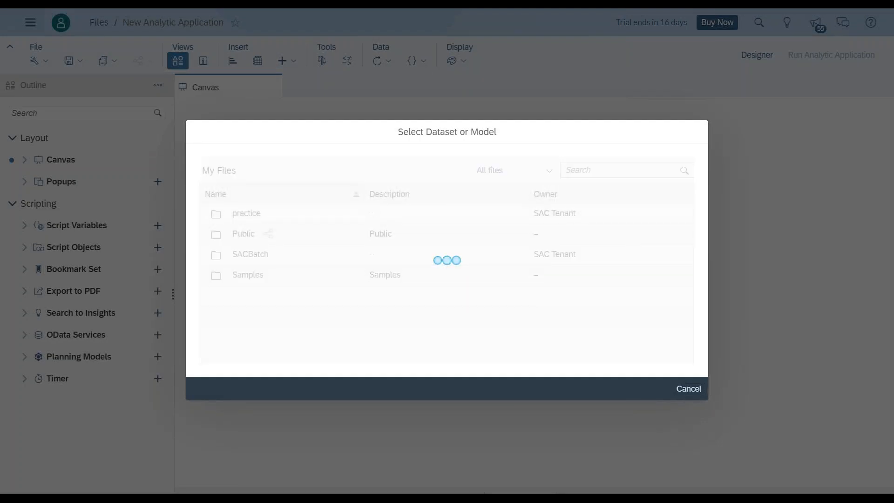
left_click(243, 254)
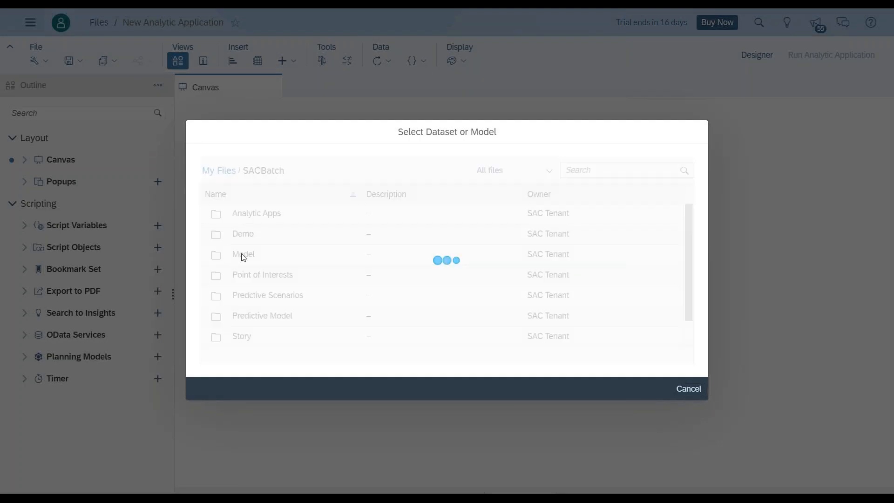
left_click(244, 233)
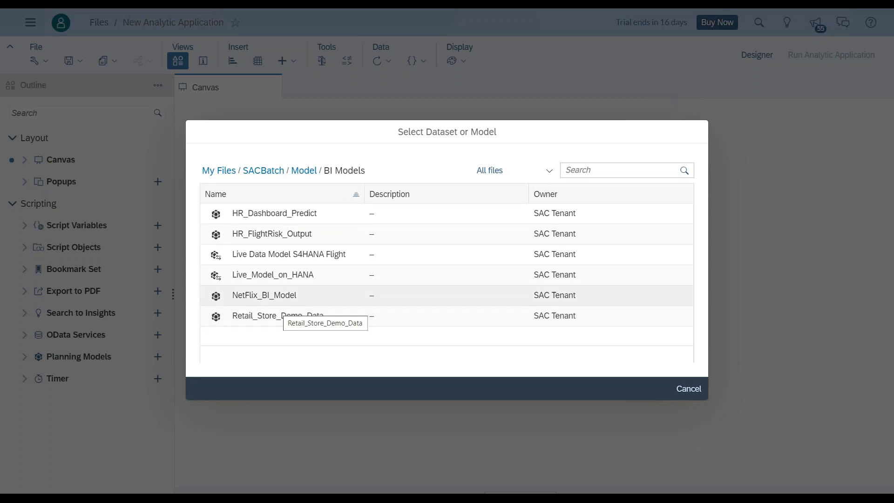
left_click(267, 302)
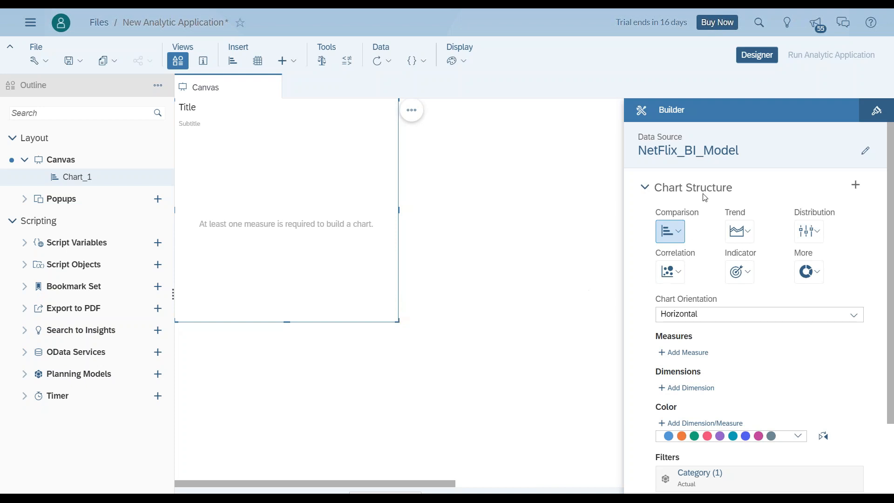
Change the chart to a Numeric Point indicator with show_id_measure as its primary value.
mouse_move(691, 157)
left_click(750, 282)
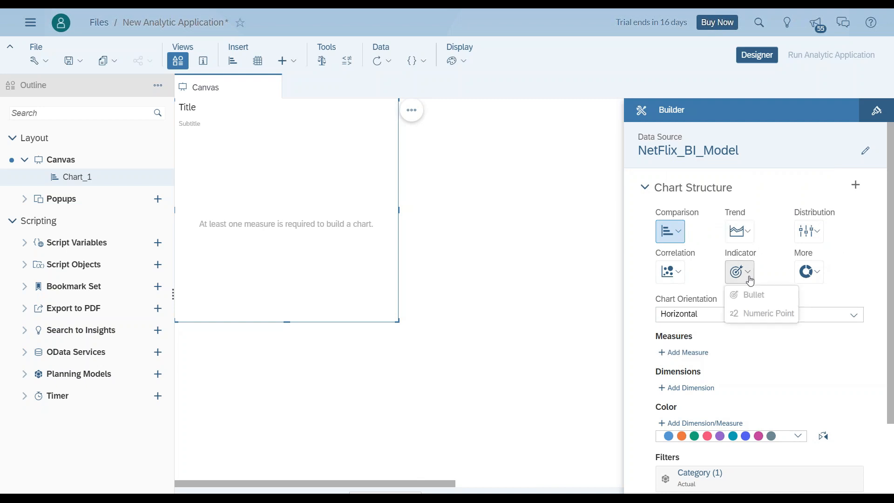
left_click(762, 313)
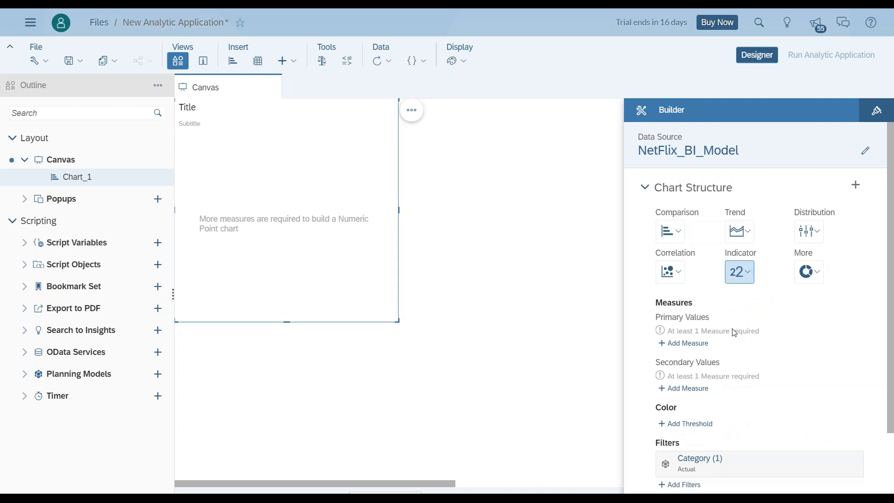
left_click(684, 343)
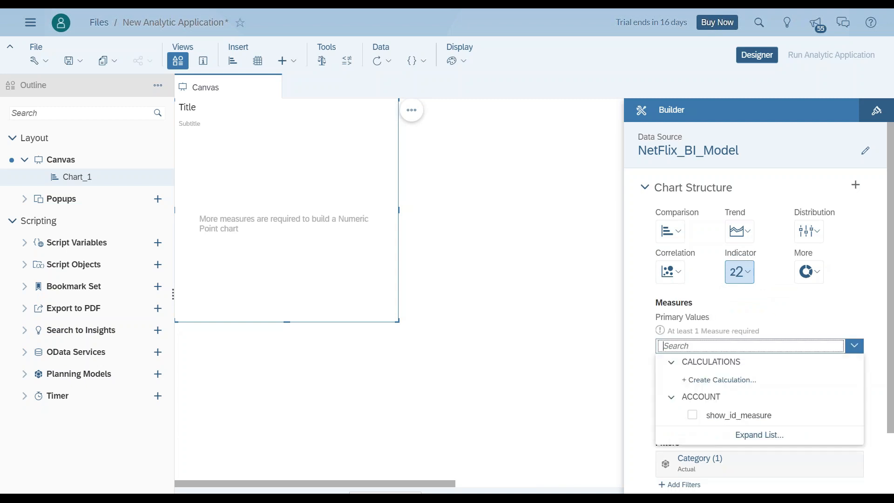
left_click(693, 415)
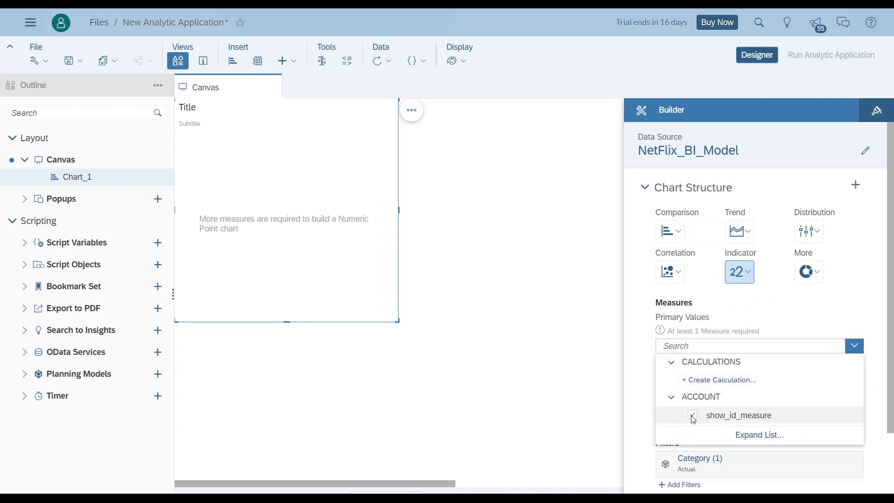
left_click(643, 375)
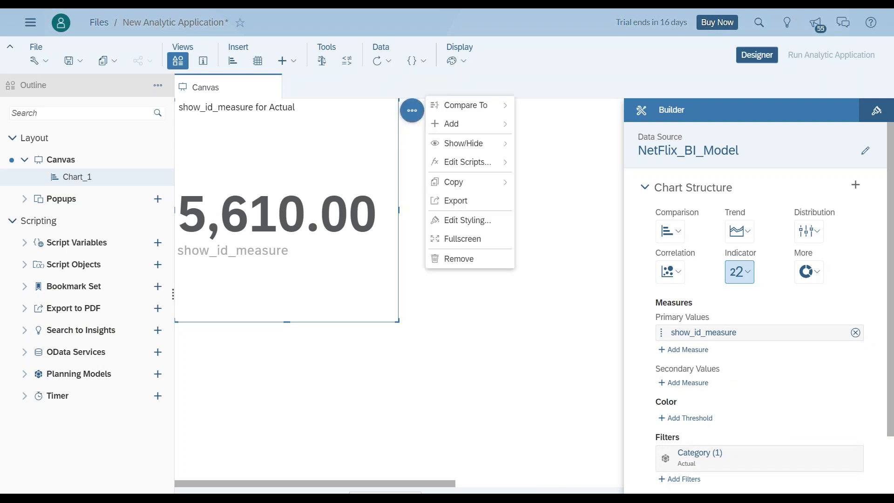
Hide the numeric chart's primary value labels, secondary values and secondary value labels.
left_click(412, 111)
mouse_move(473, 142)
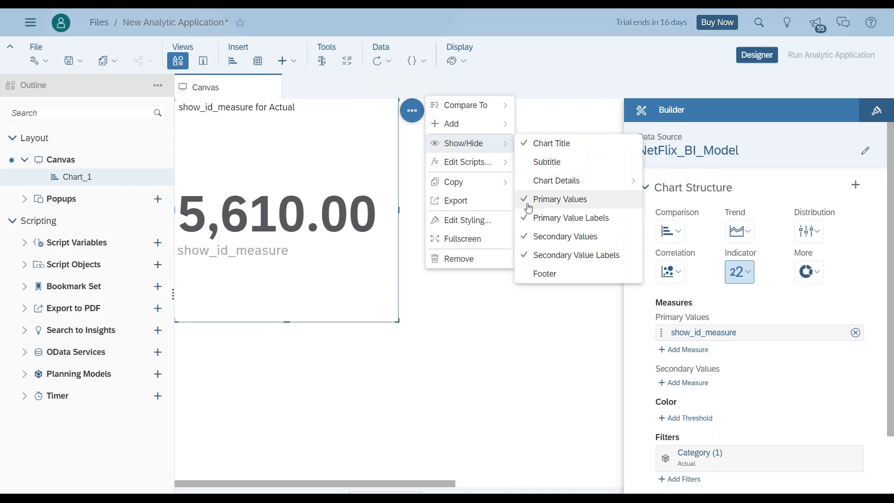
left_click(524, 219)
left_click(525, 238)
left_click(524, 256)
left_click(521, 330)
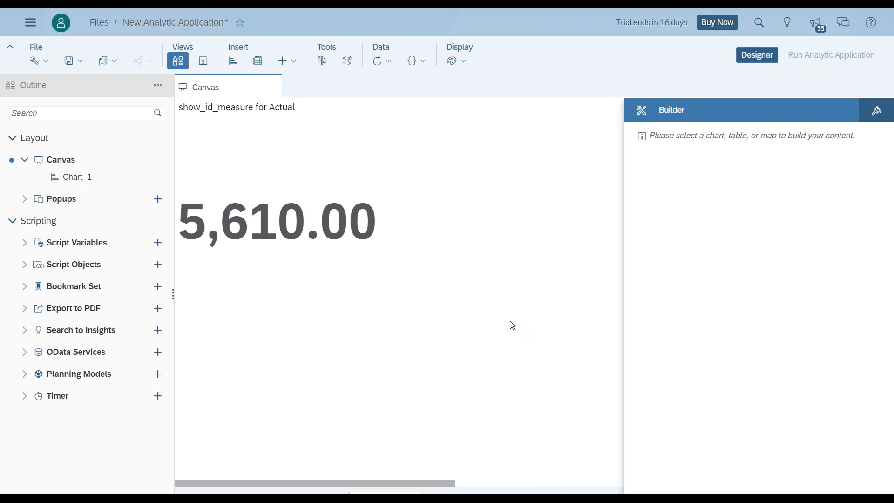
Set the font style of all text in the numeric chart to bold in its styling options.
left_click(386, 282)
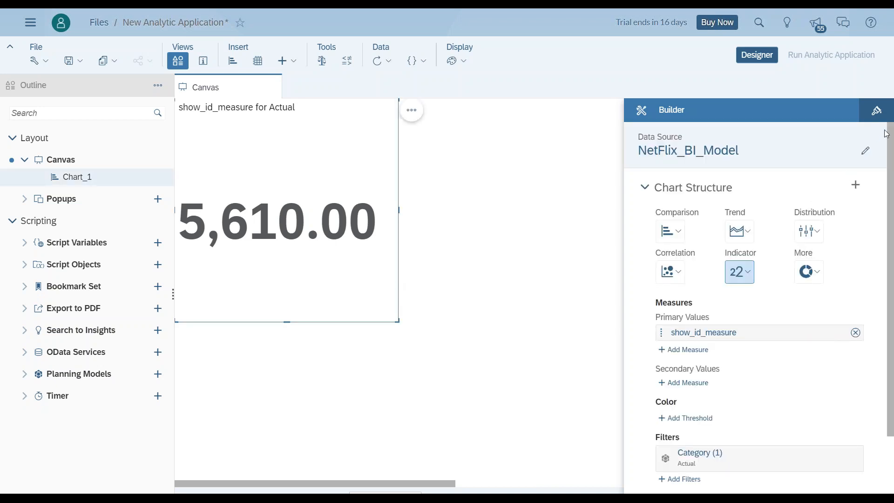
left_click(876, 111)
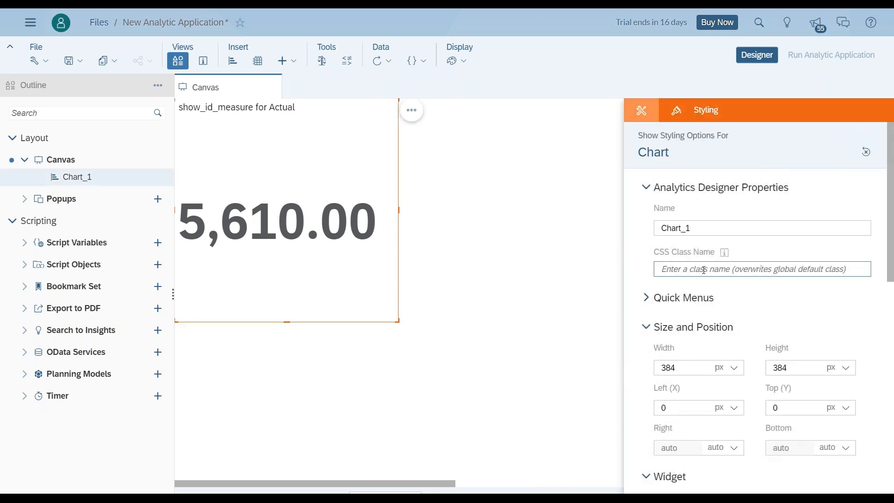
scroll(705, 272, "down", 8)
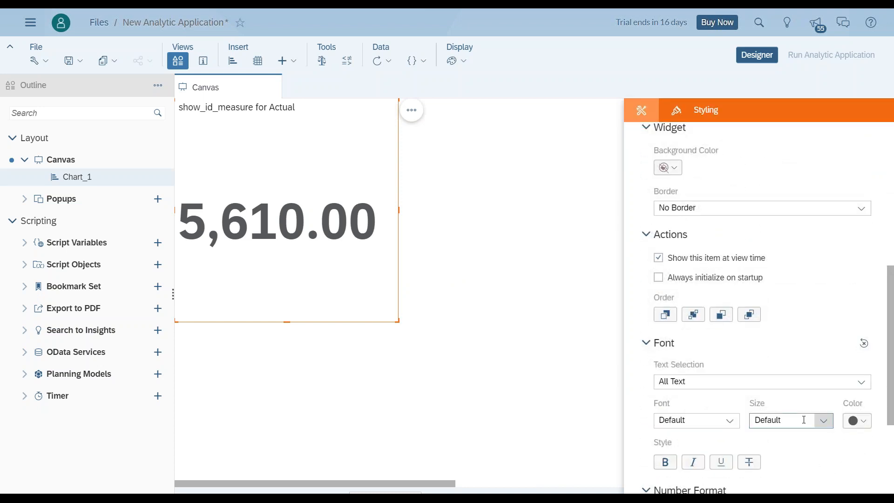
scroll(754, 373, "down", 4)
scroll(689, 373, "down", 1)
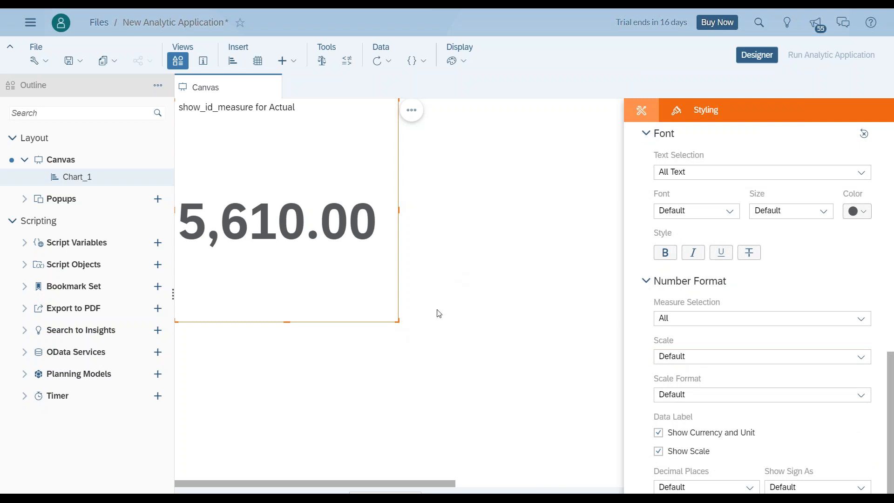
left_click(665, 252)
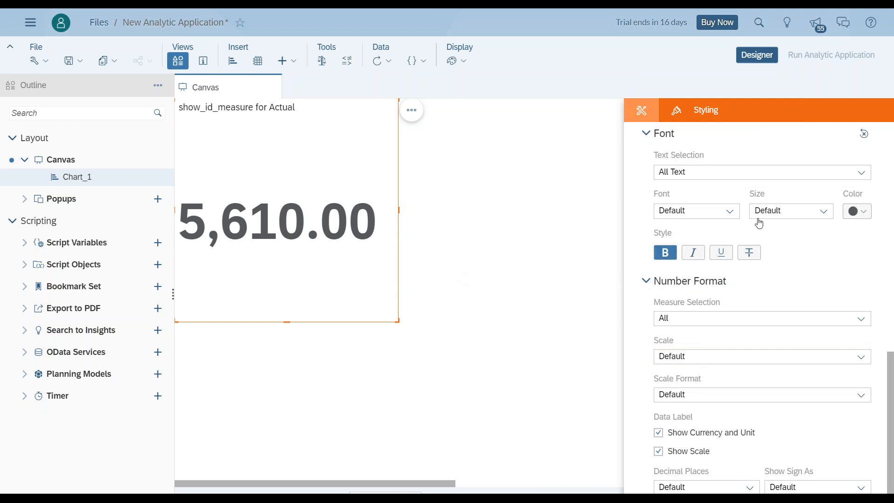
Set the font of all text in the numeric chart to Courier.
left_click(730, 213)
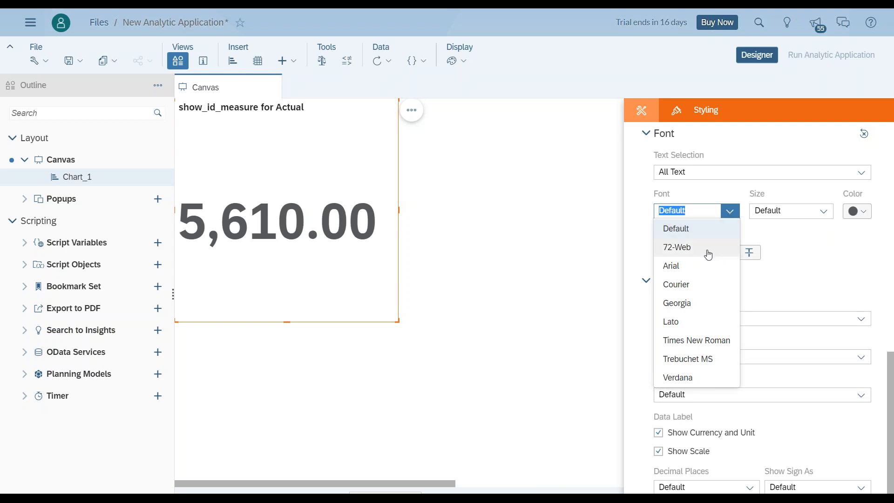
left_click(706, 250)
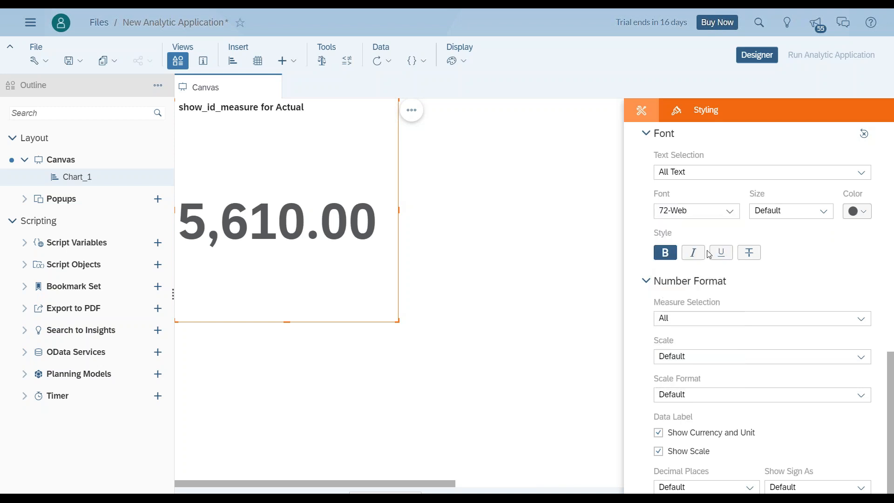
left_click(730, 210)
left_click(709, 284)
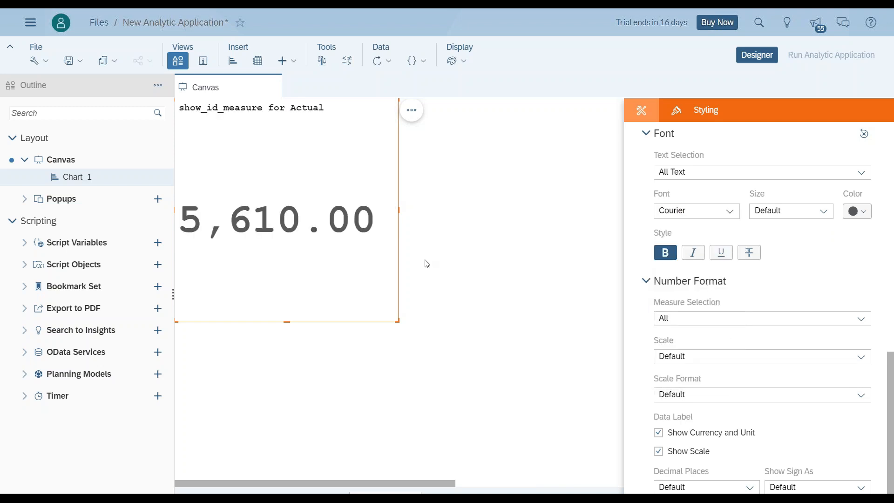
Resize the numeric chart to about 304 × 128 px and place a copy of it directly beneath the original.
left_click_drag(403, 321, 316, 277)
left_click(341, 180)
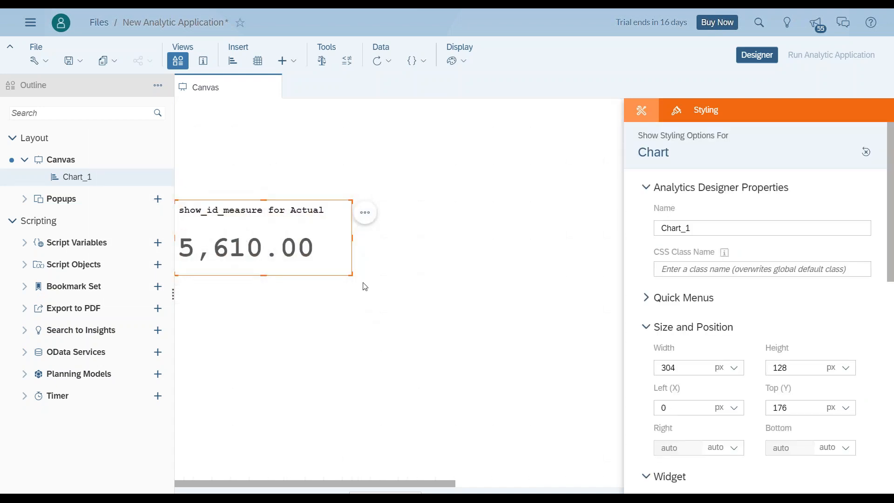
key("ctrl+c")
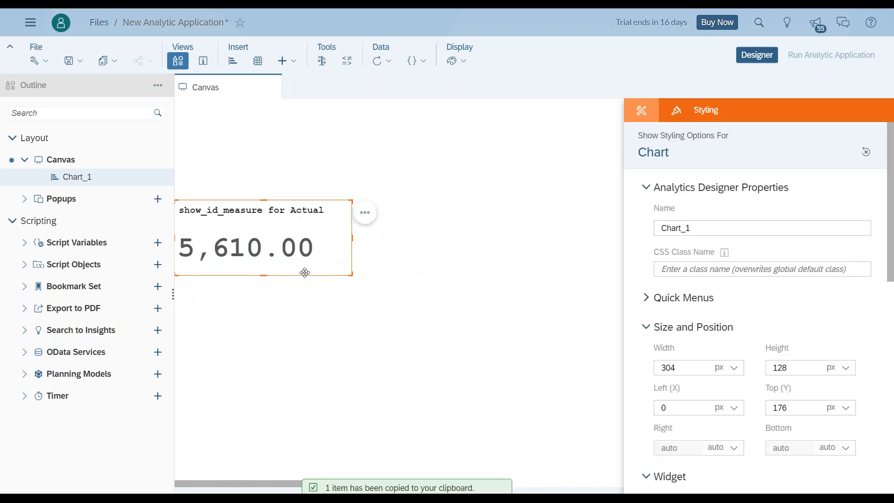
key("ctrl+v")
left_click_drag(312, 178, 322, 349)
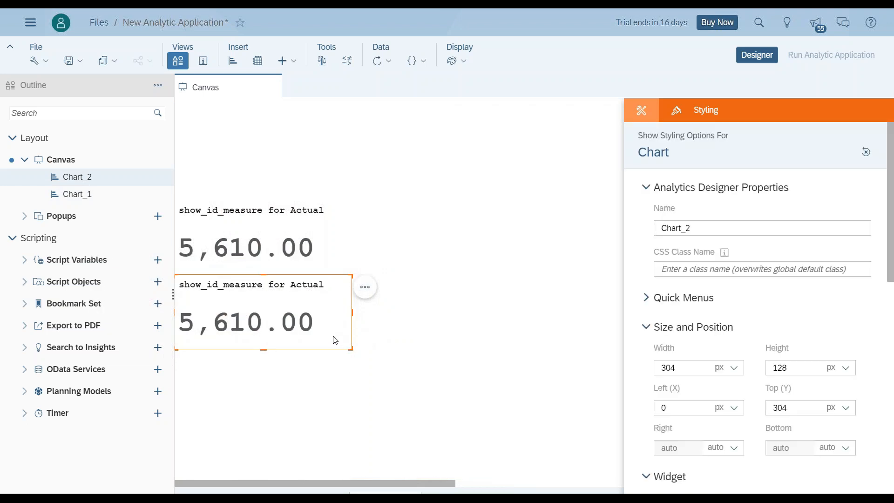
Filter the copied numeric chart by country, selecting only India.
left_click(641, 110)
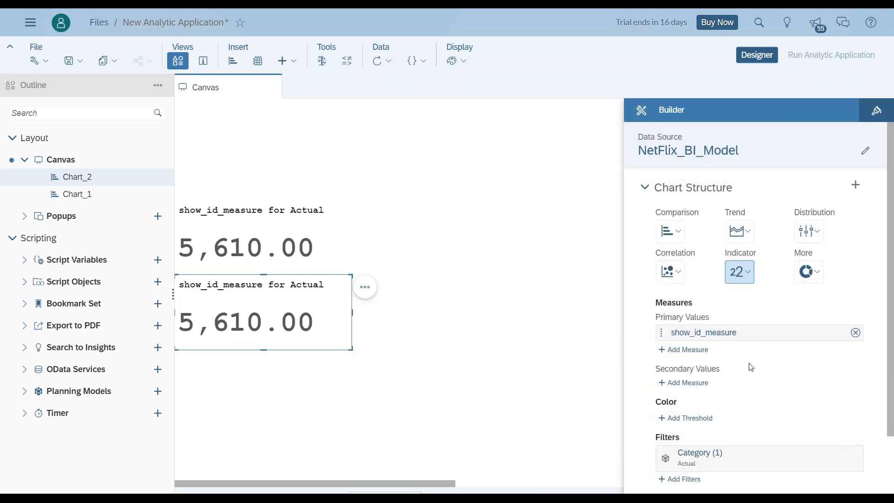
scroll(751, 368, "down", 2)
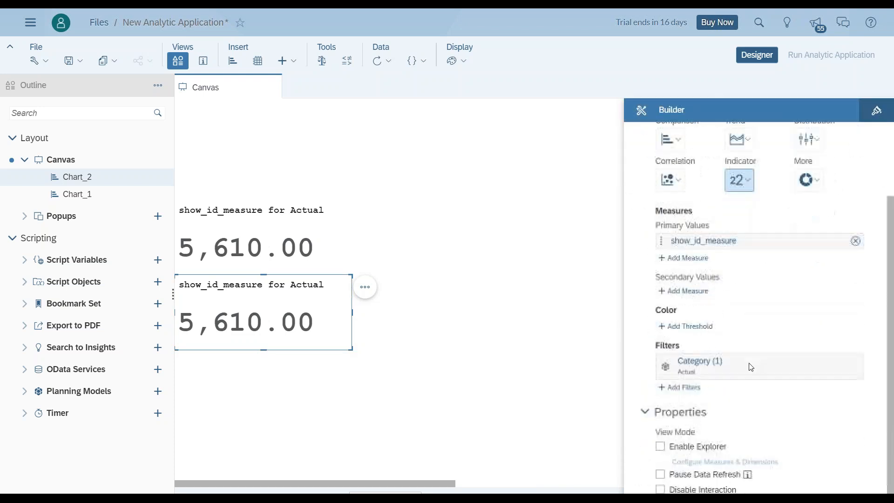
left_click(687, 390)
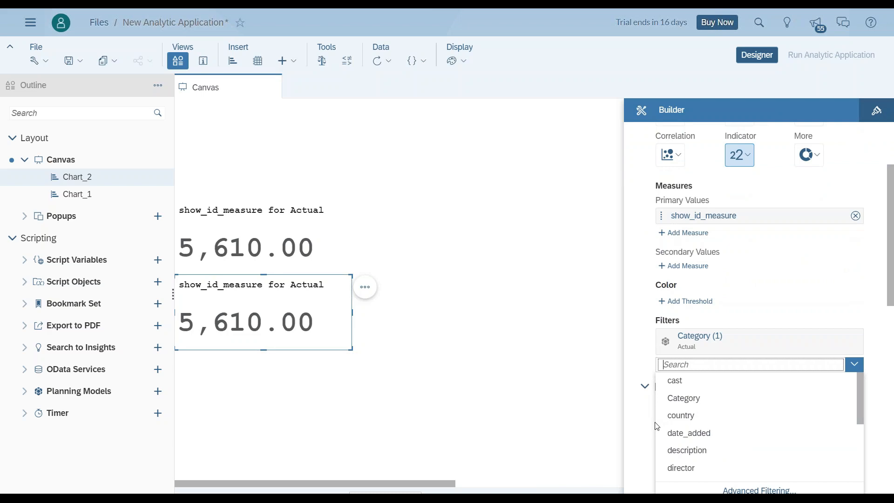
left_click(683, 421)
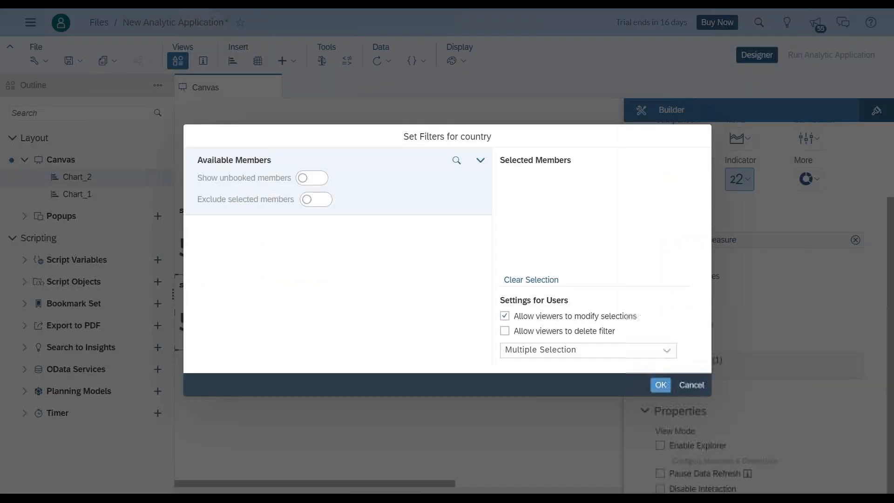
left_click(456, 160)
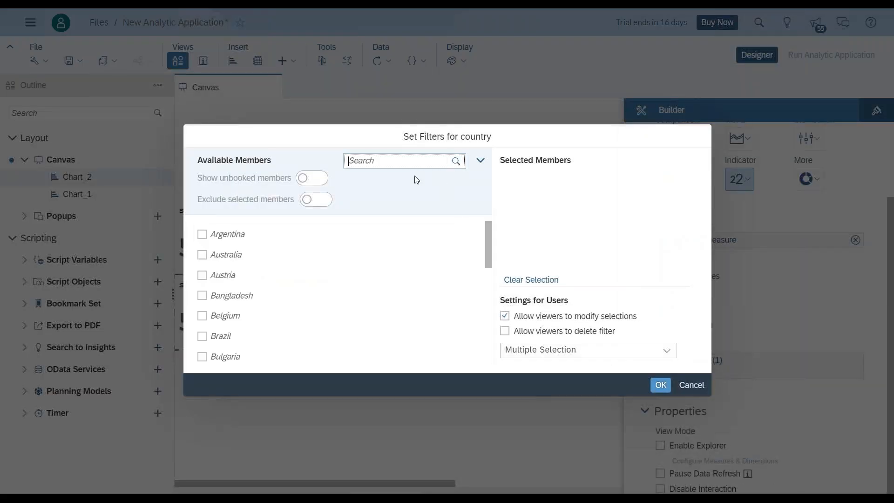
left_click(403, 162)
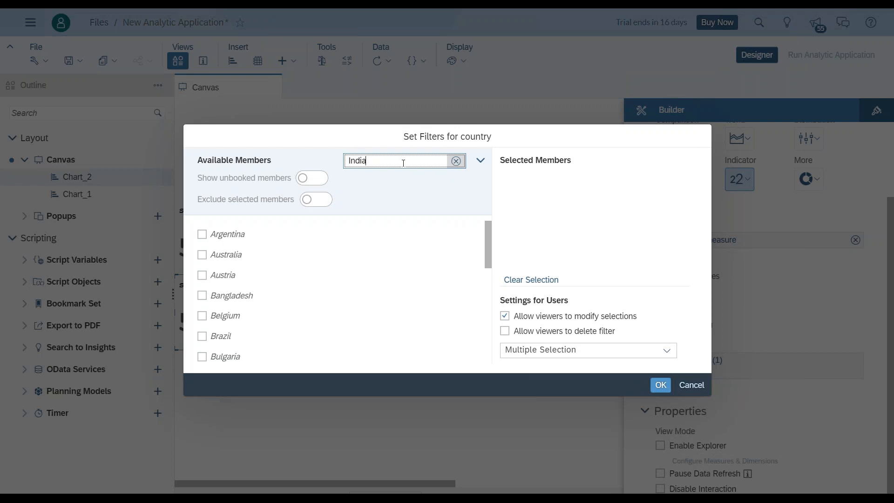
type("India")
left_click(201, 234)
left_click(668, 391)
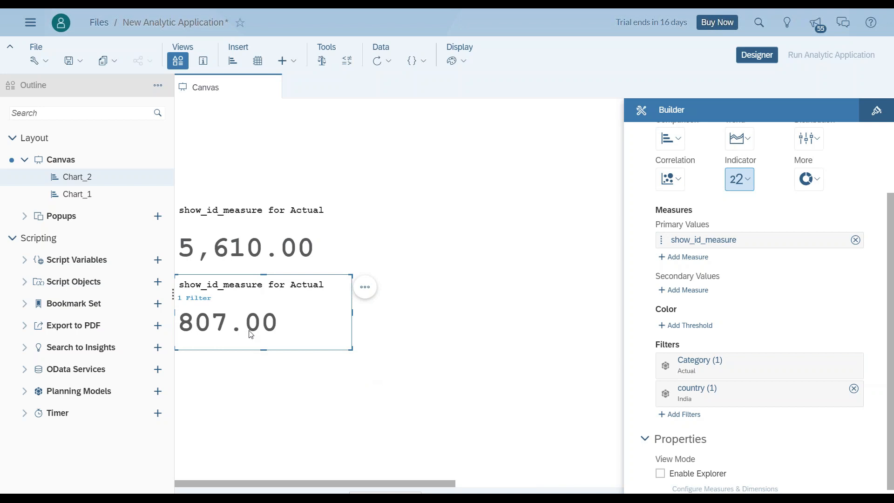
left_click(414, 397)
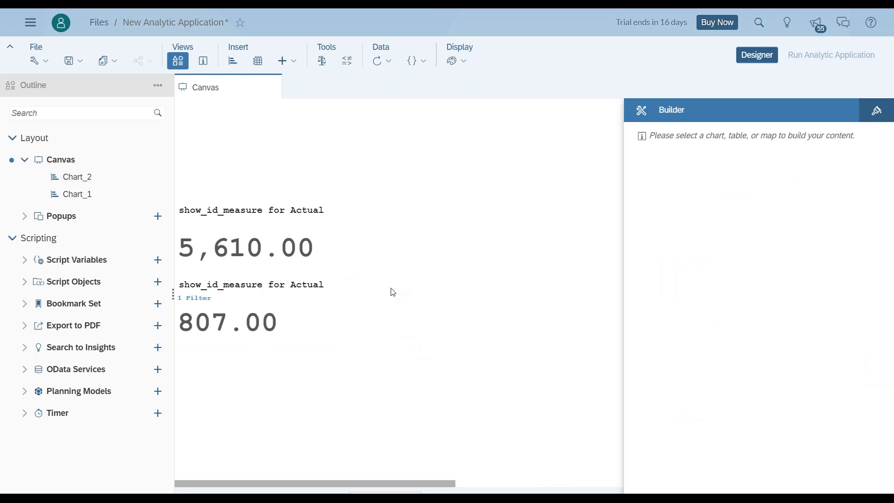
Insert the image Netflix-Logo.wine.png and fit it at a reduced size above the two numeric charts.
left_click(293, 61)
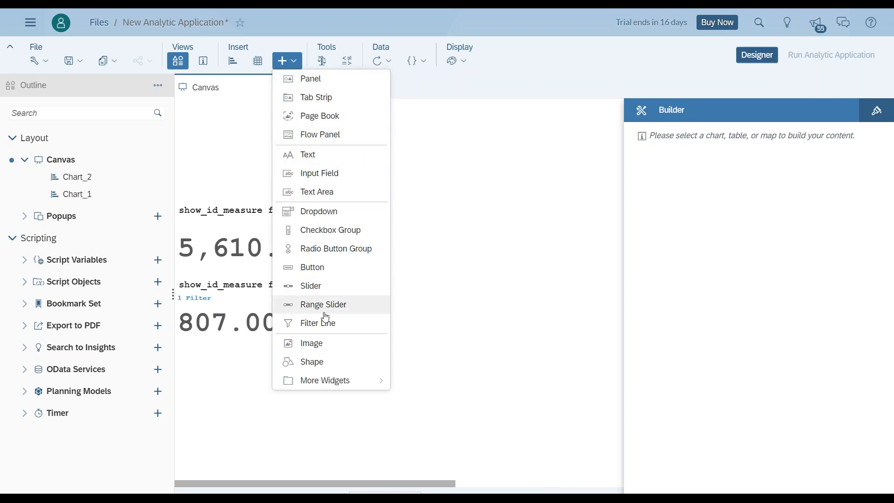
left_click(322, 344)
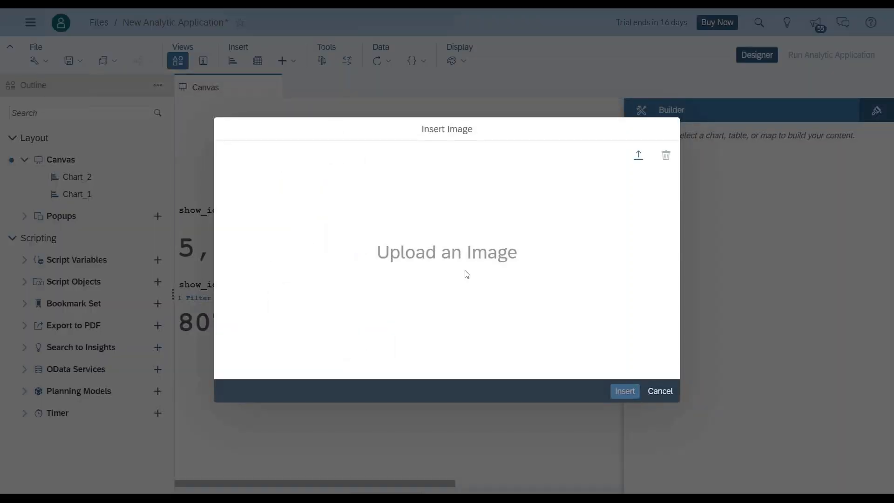
left_click(638, 155)
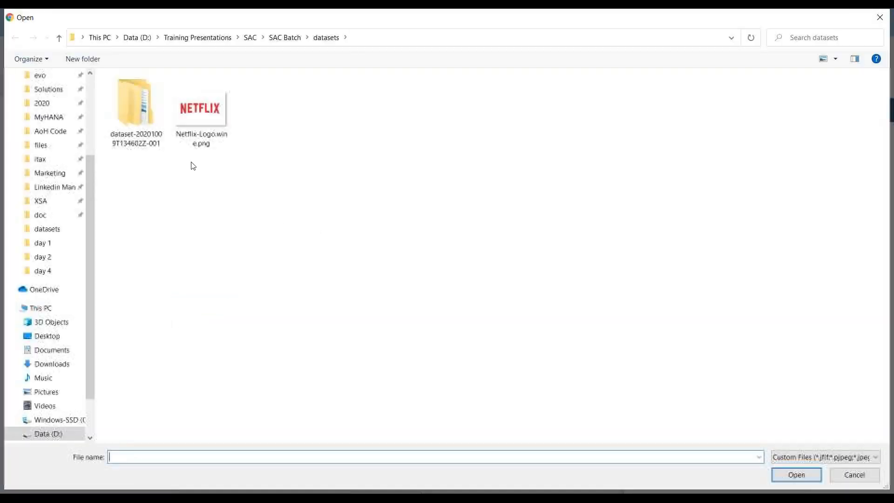
double_click(202, 123)
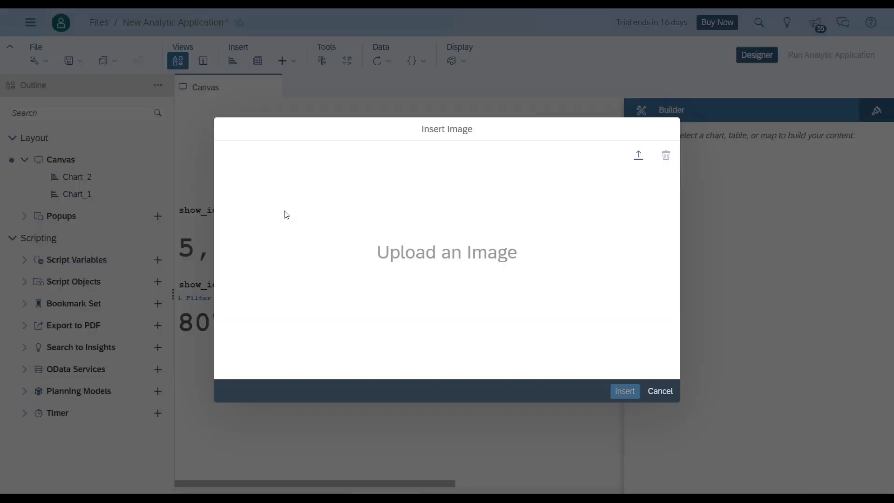
left_click(626, 392)
left_click_drag(576, 329, 302, 200)
left_click(383, 225)
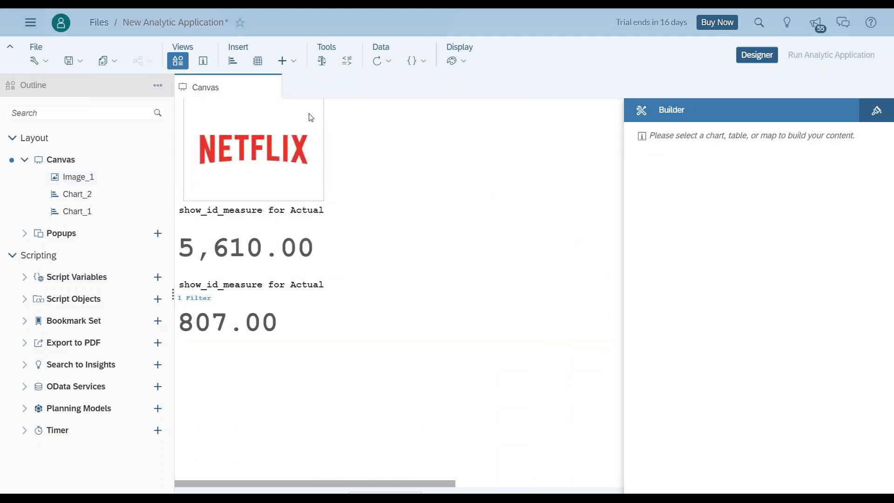
Insert a new chart and resize it into a wide rectangle beside the two numeric charts.
left_click(232, 60)
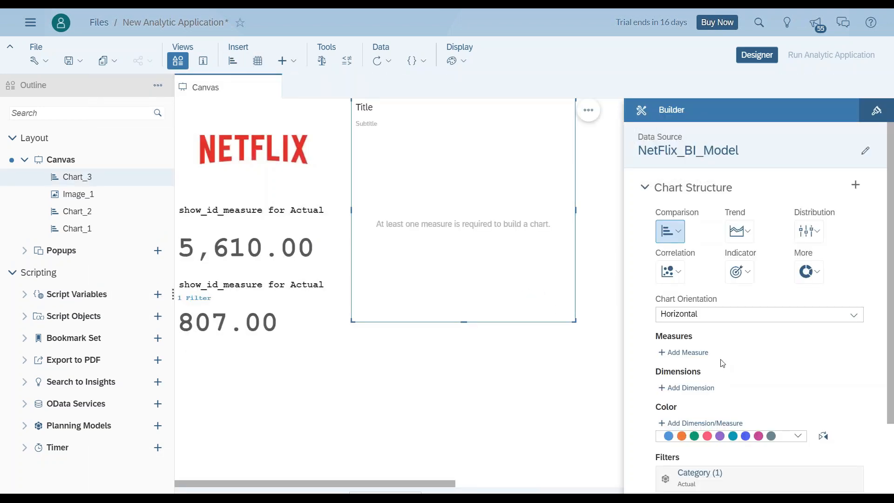
left_click_drag(575, 319, 613, 238)
left_click_drag(548, 238, 544, 334)
Make the new chart a Donut with show_id_measure as its measure and release_year as its color dimension.
left_click(813, 272)
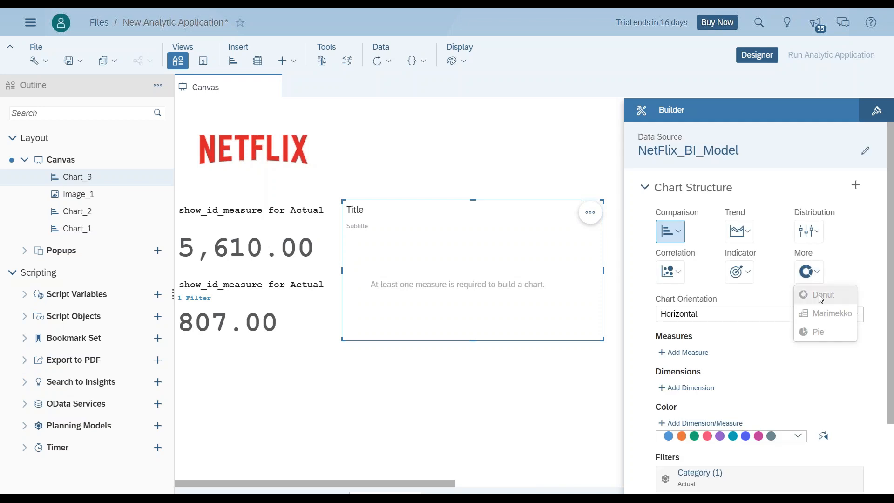
left_click(821, 298)
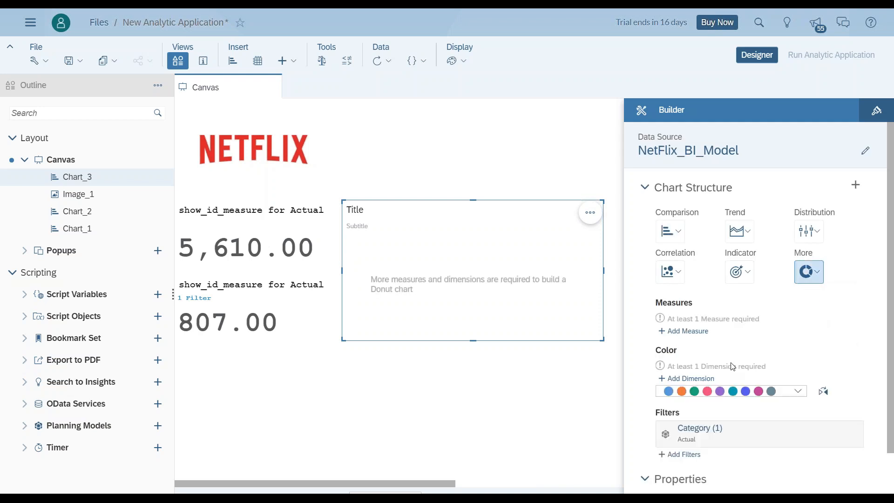
scroll(733, 366, "down", 2)
left_click(683, 262)
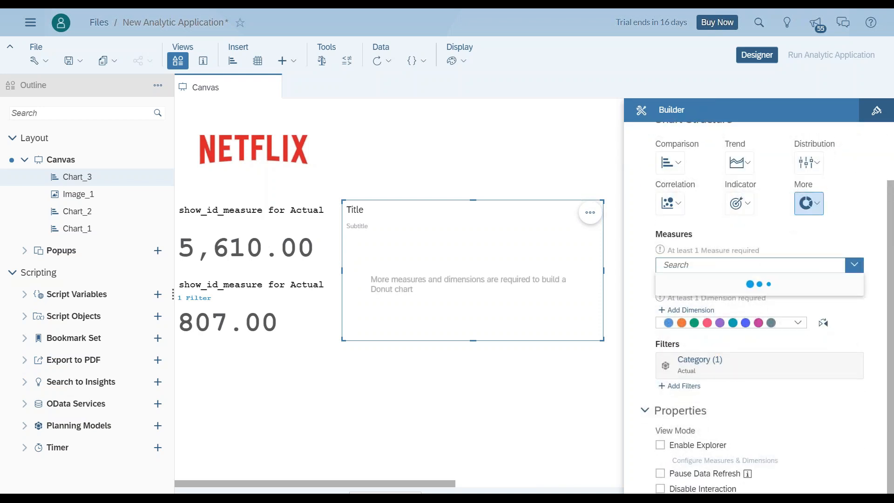
left_click(715, 335)
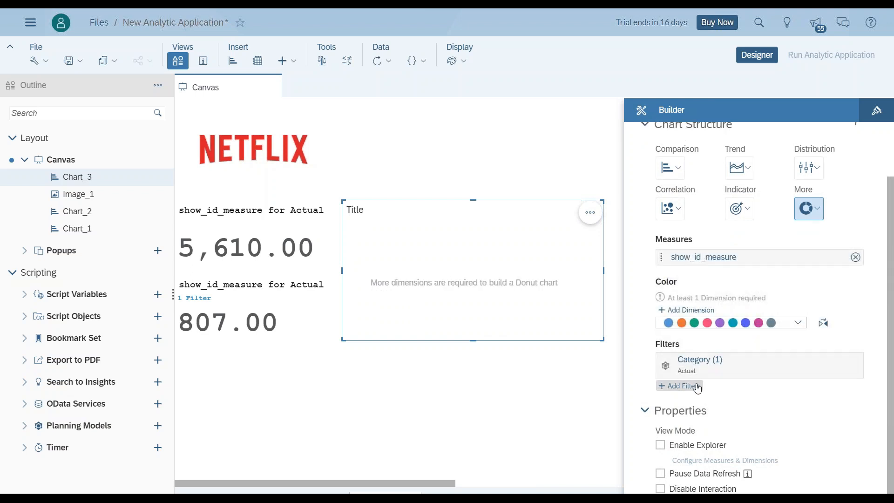
left_click(687, 310)
scroll(696, 401, "down", 3)
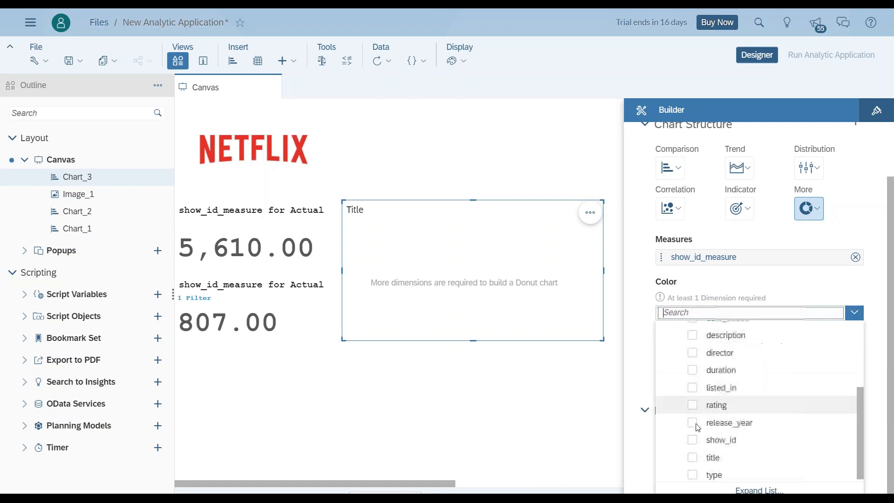
left_click(693, 422)
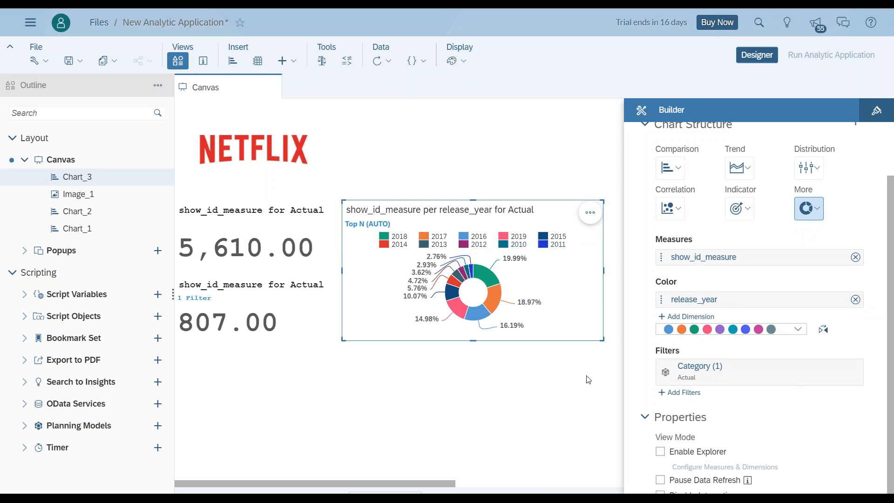
Filter the donut chart by release_year, selecting the members 2020, 2019, 2018 and 2017.
scroll(789, 414, "down", 1)
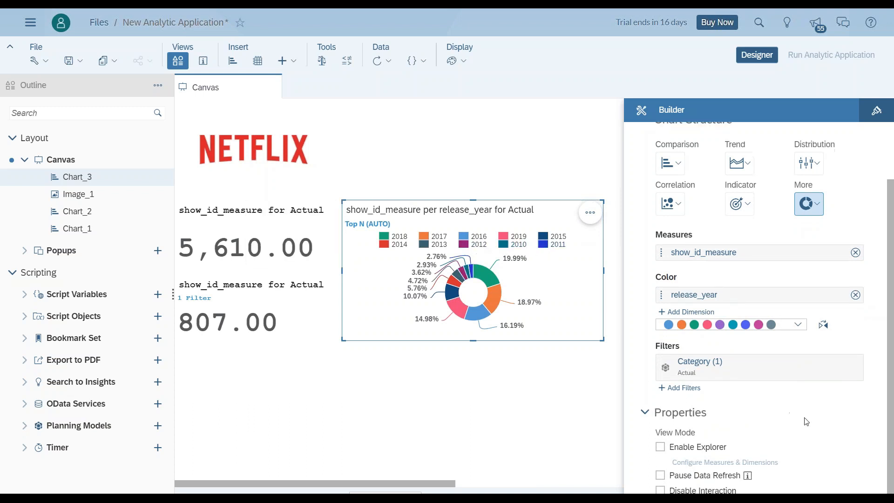
left_click(684, 386)
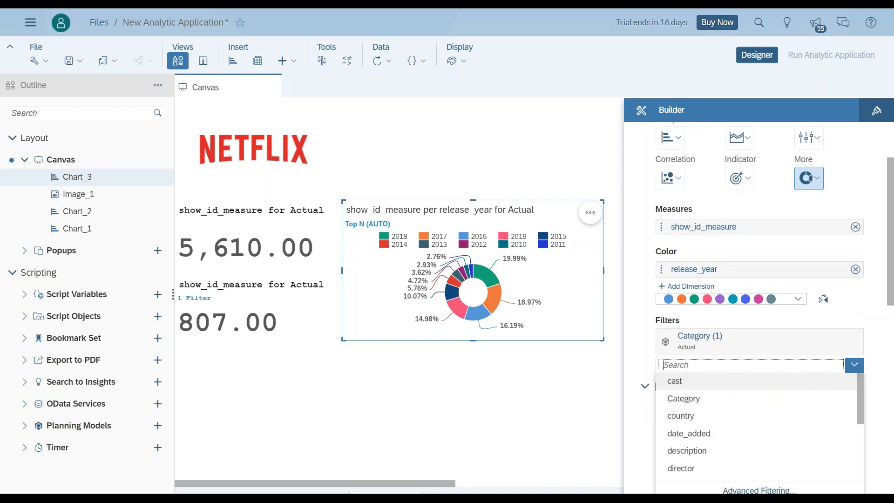
scroll(710, 452, "down", 3)
left_click(703, 422)
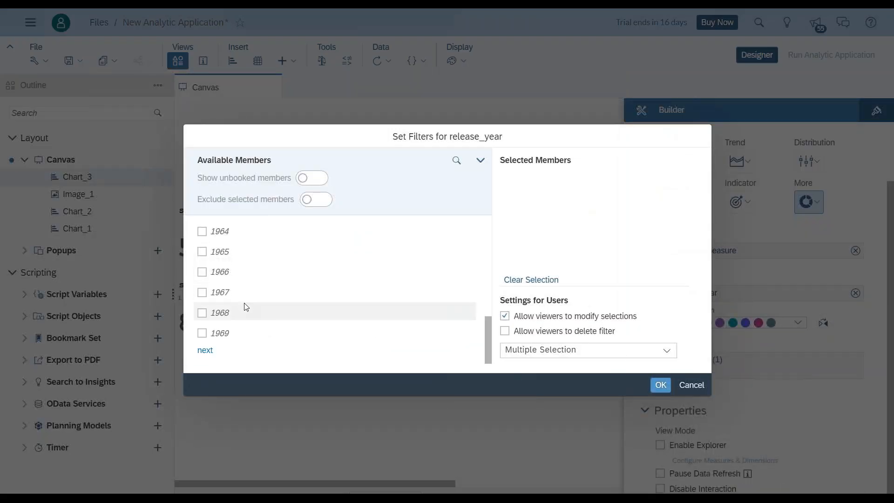
left_click(204, 351)
scroll(206, 355, "down", 8)
left_click(206, 351)
scroll(210, 356, "down", 6)
left_click(208, 353)
scroll(207, 354, "down", 3)
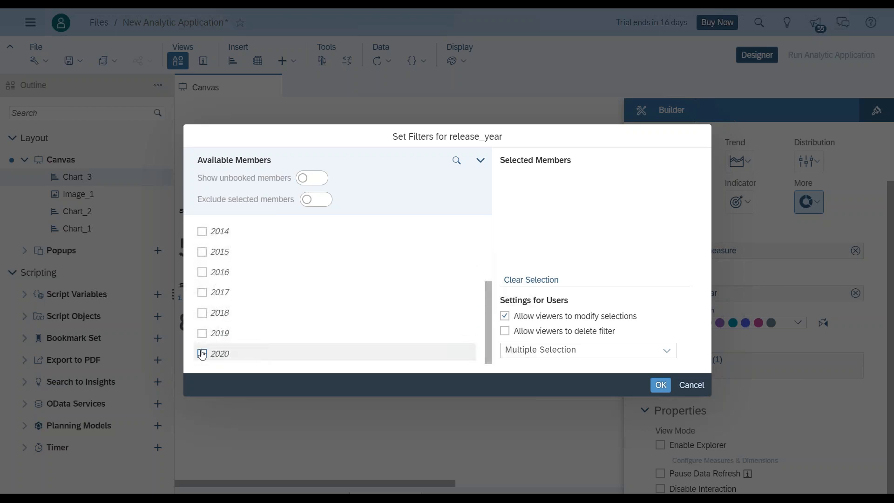
left_click(202, 354)
left_click(202, 334)
left_click(202, 313)
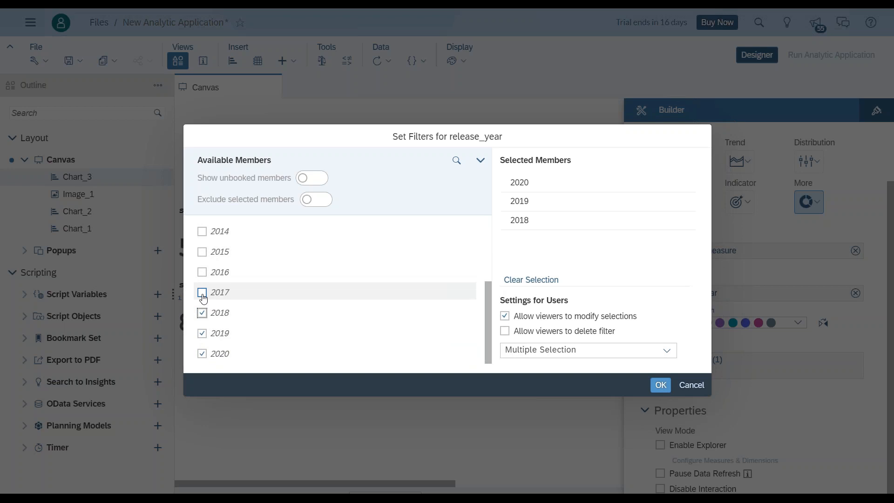
left_click(202, 296)
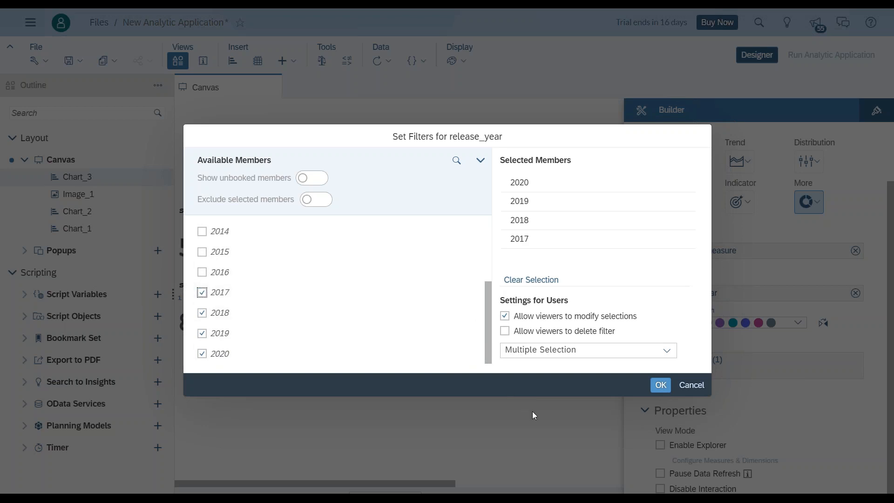
left_click(660, 385)
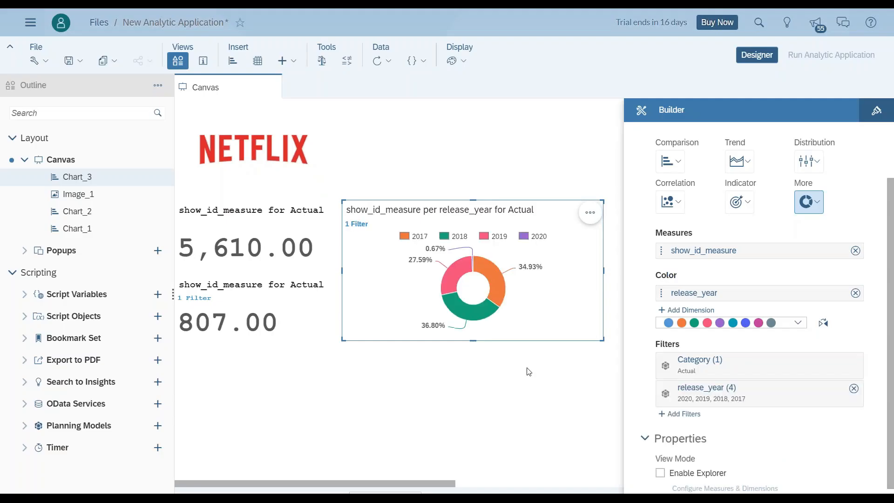
Resize the donut chart slightly narrower and taller so its lower edge aligns with the India-filtered numeric chart.
left_click_drag(601, 341, 589, 355)
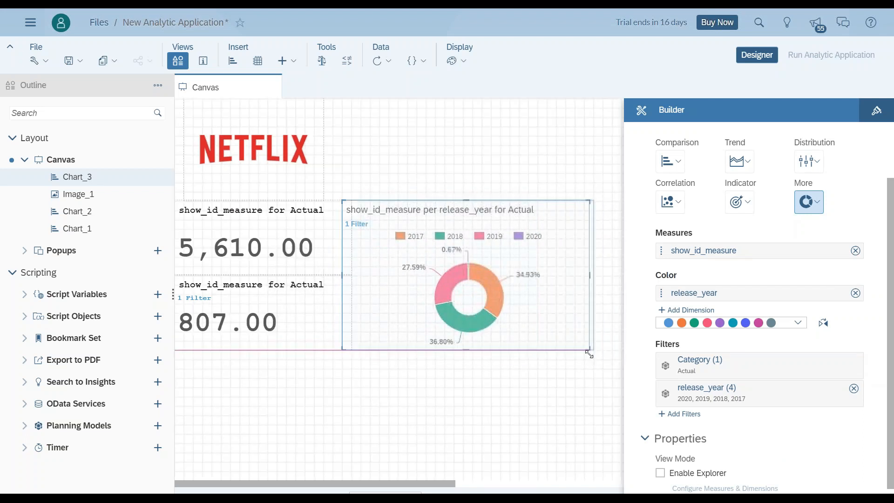
left_click(546, 421)
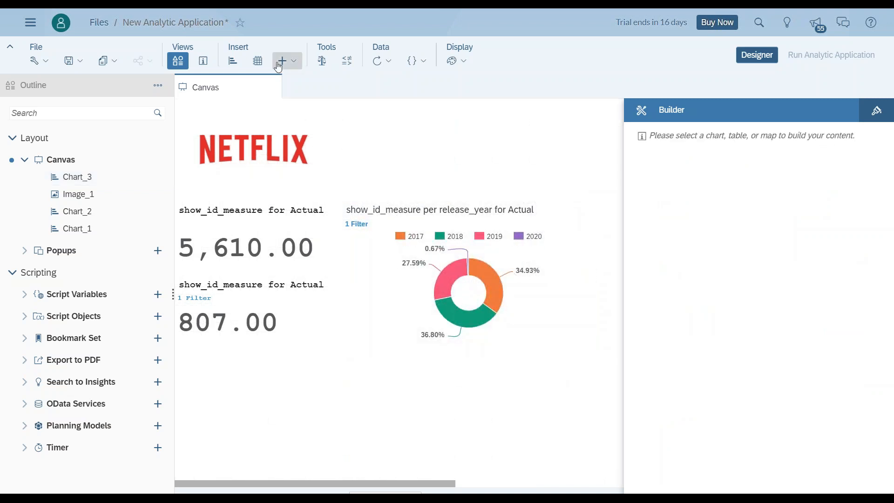
Insert a new chart with show_id_measure as its measure and listed_in as its dimension.
left_click(234, 63)
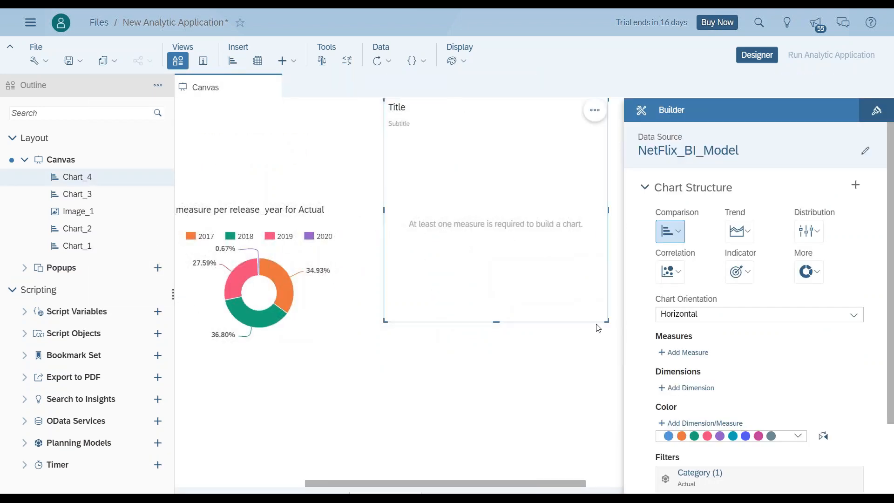
scroll(796, 368, "down", 3)
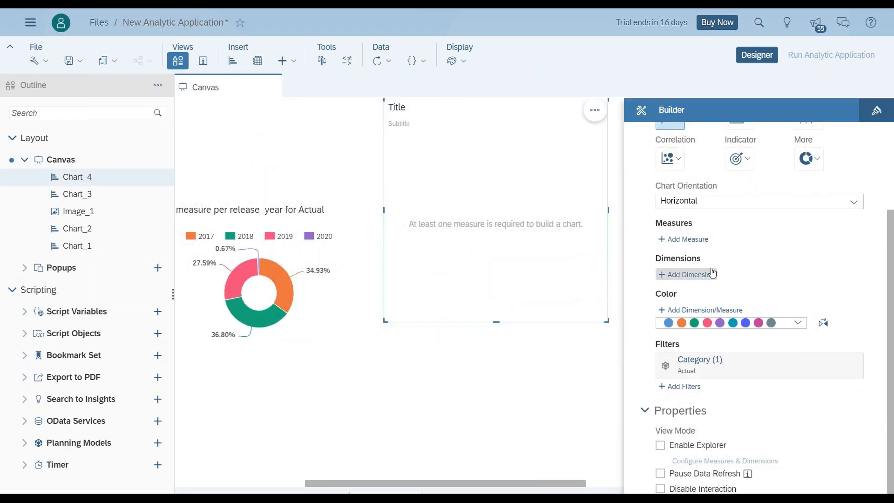
left_click(684, 239)
left_click(720, 311)
left_click(631, 307)
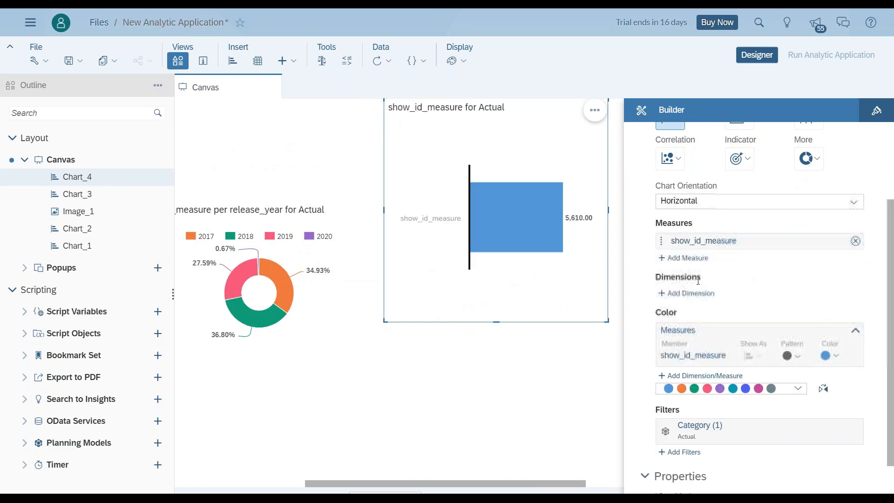
left_click(684, 294)
scroll(739, 410, "down", 3)
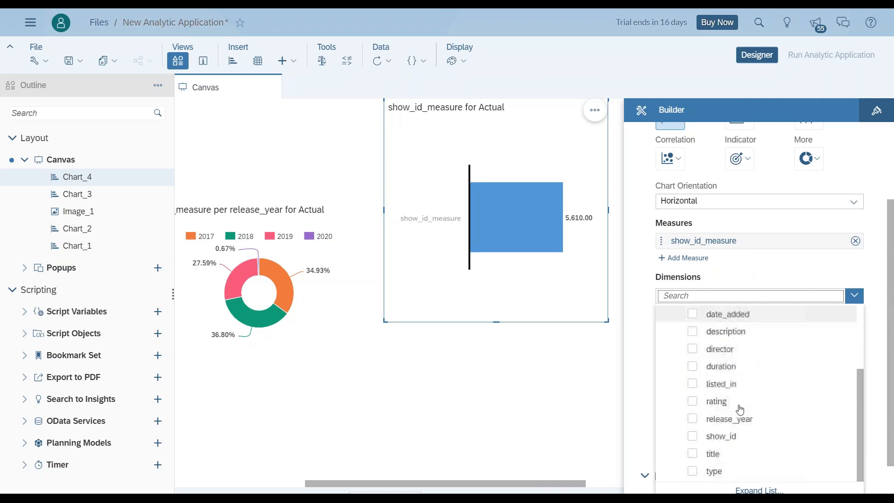
left_click(699, 387)
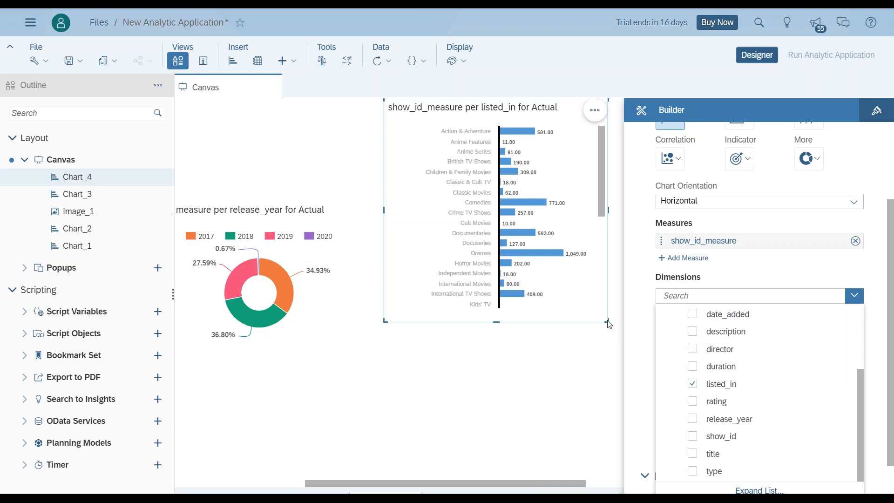
Enlarge the listed_in bar chart and set its chart orientation to Vertical.
left_click_drag(609, 325, 628, 348)
left_click_drag(617, 339, 583, 351)
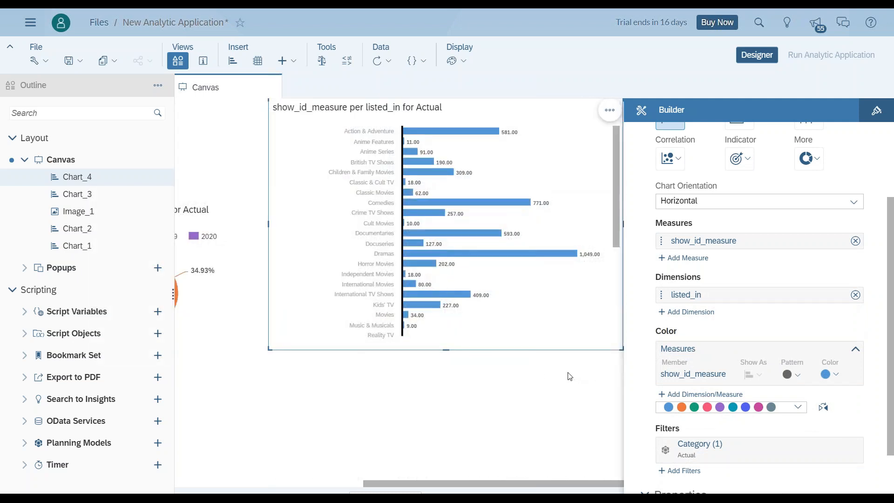
left_click(848, 203)
left_click(832, 219)
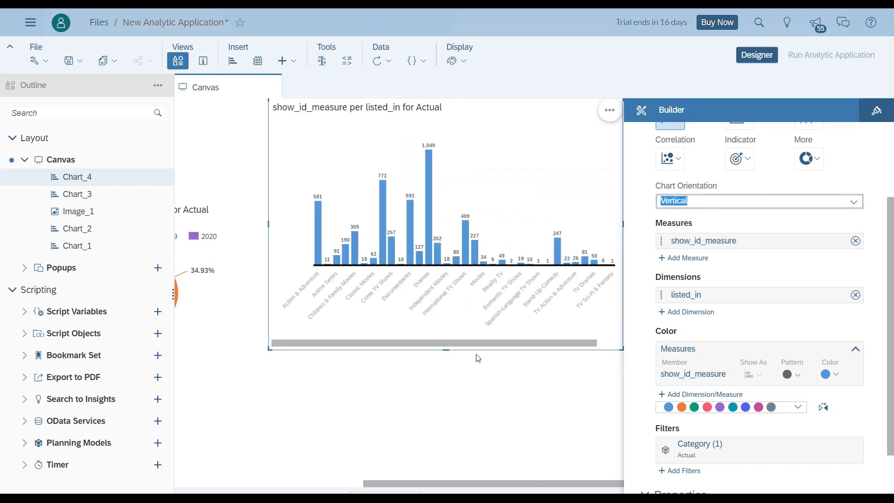
Place the listed_in chart directly below the numeric and donut charts, with its width spanning both.
left_click_drag(485, 349, 394, 415)
left_click_drag(532, 355, 594, 354)
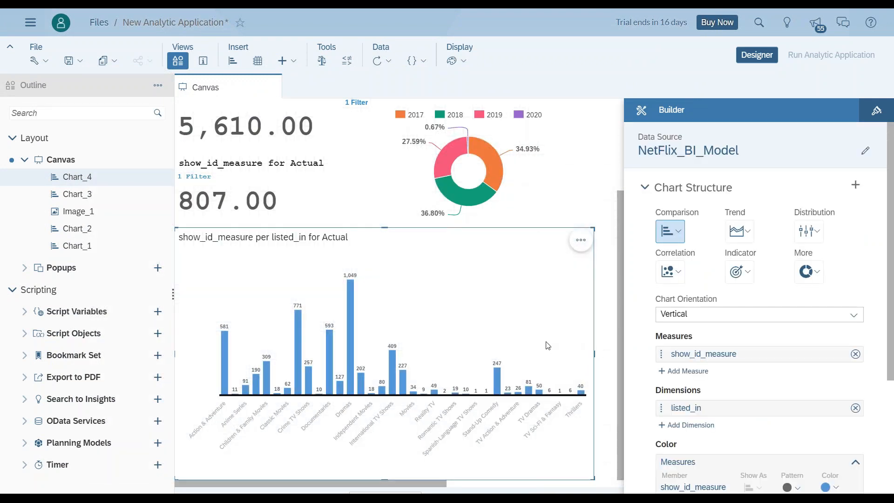
scroll(548, 345, "up", 3)
scroll(520, 349, "down", 3)
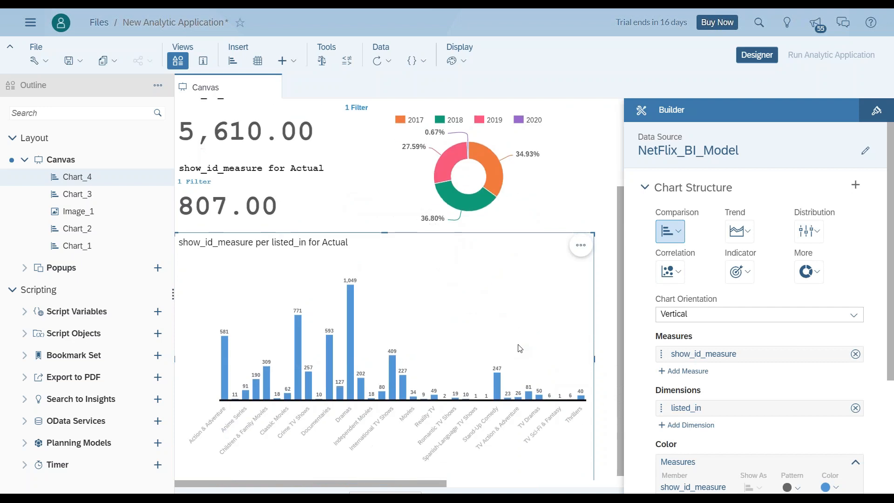
scroll(520, 348, "down", 1)
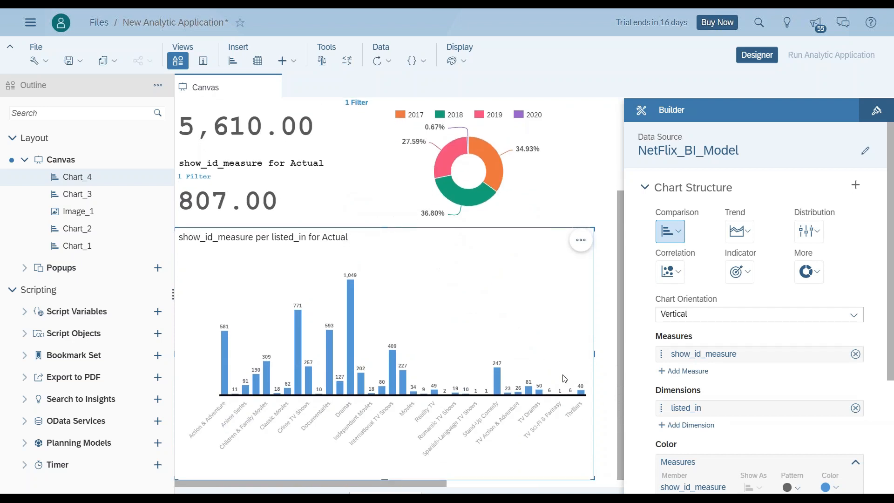
scroll(565, 378, "up", 3)
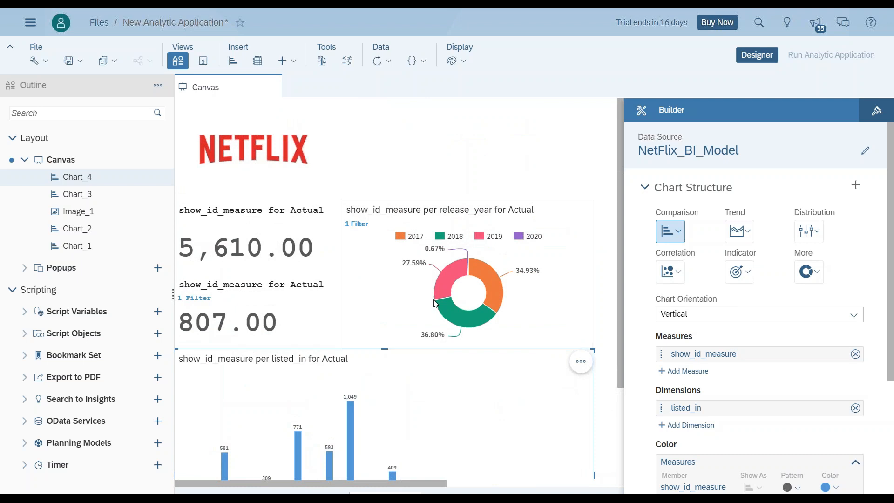
Insert a table with country, description, listed_in, rating and title as rows, and enlarge it in width and height.
left_click(259, 65)
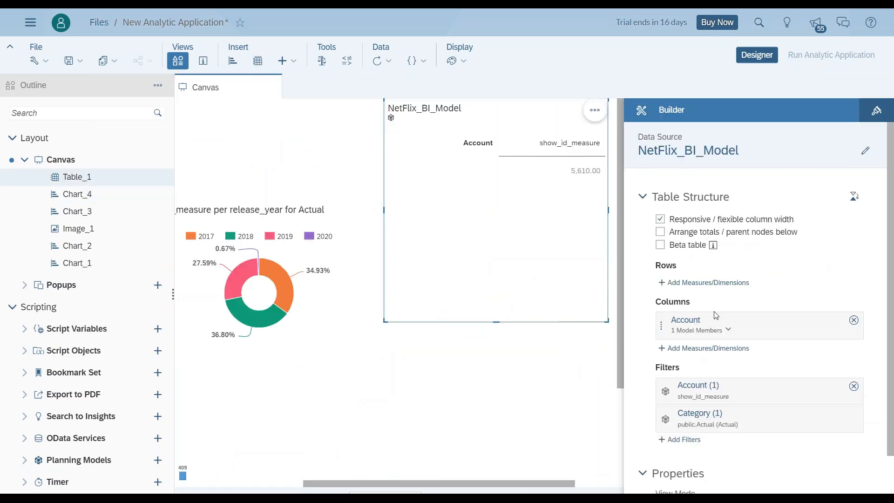
left_click(710, 282)
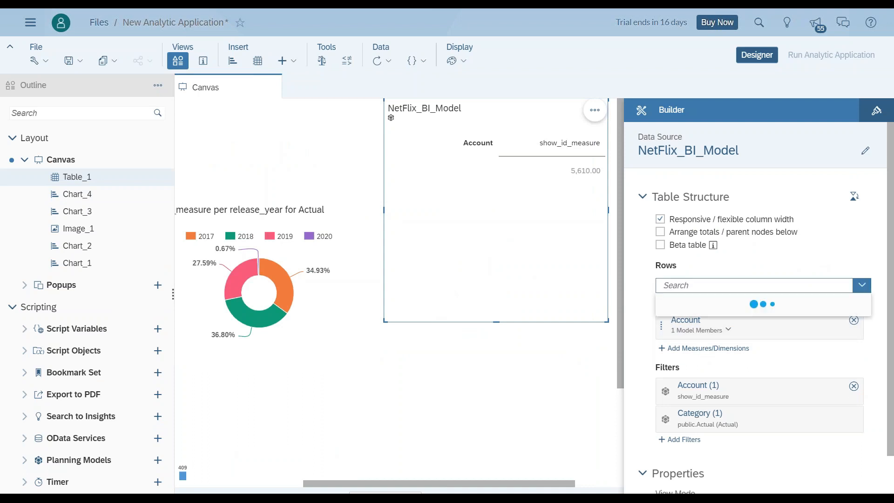
scroll(705, 431, "down", 2)
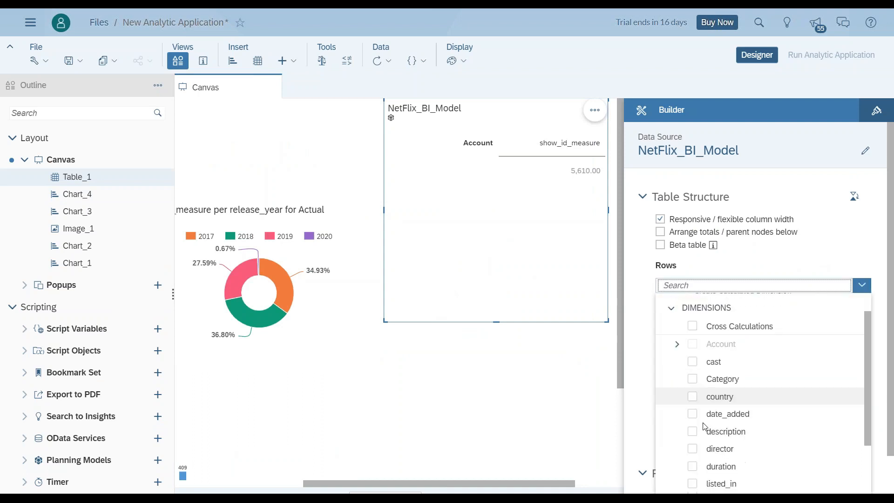
left_click(695, 370)
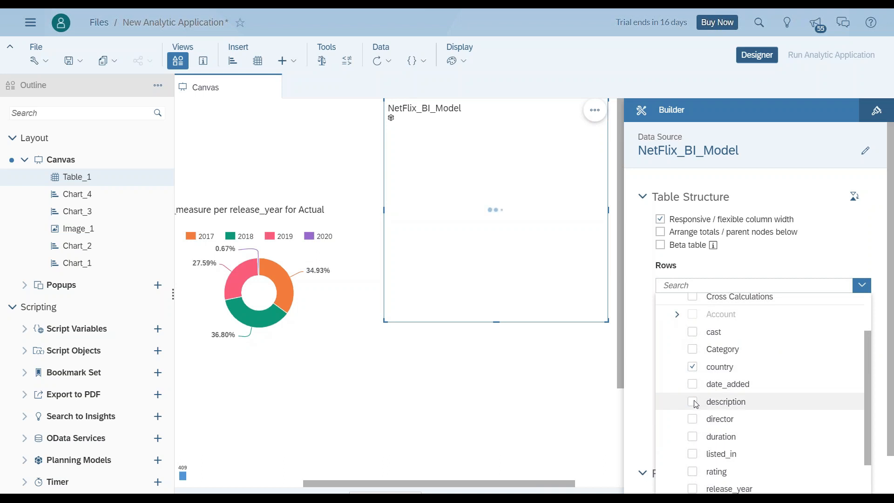
left_click(696, 455)
left_click(694, 420)
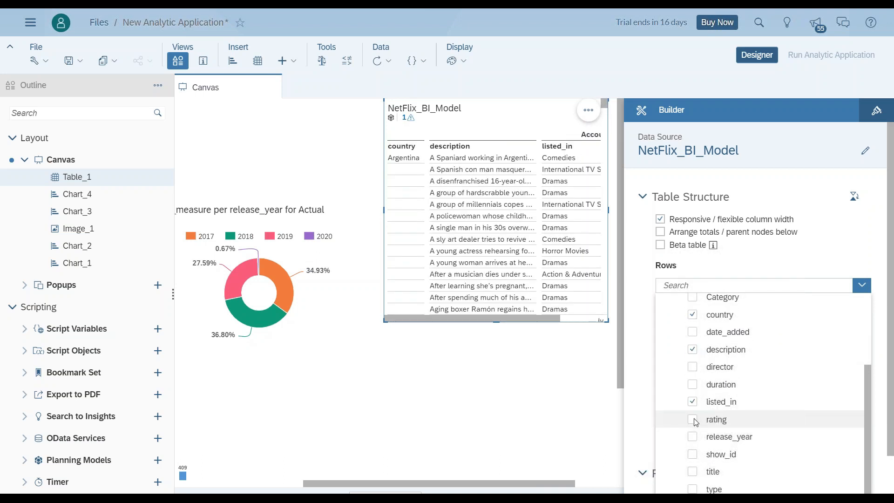
left_click(696, 473)
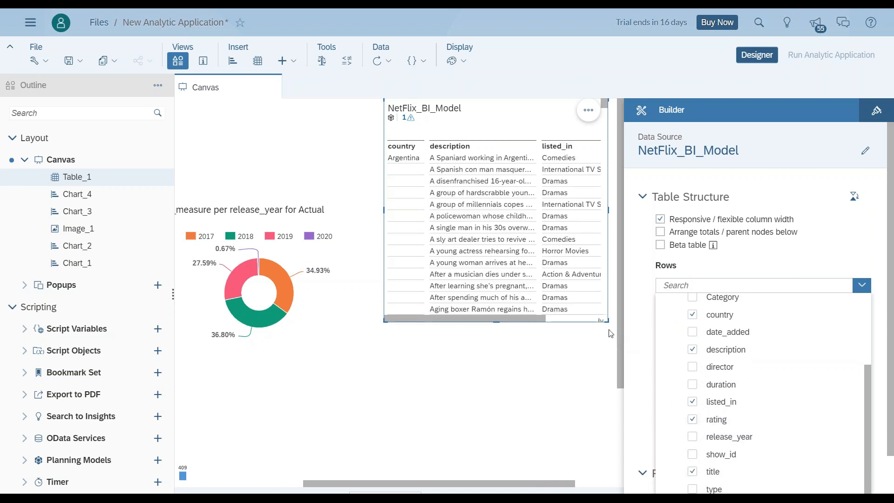
left_click_drag(608, 326, 615, 451)
left_click_drag(497, 487, 455, 481)
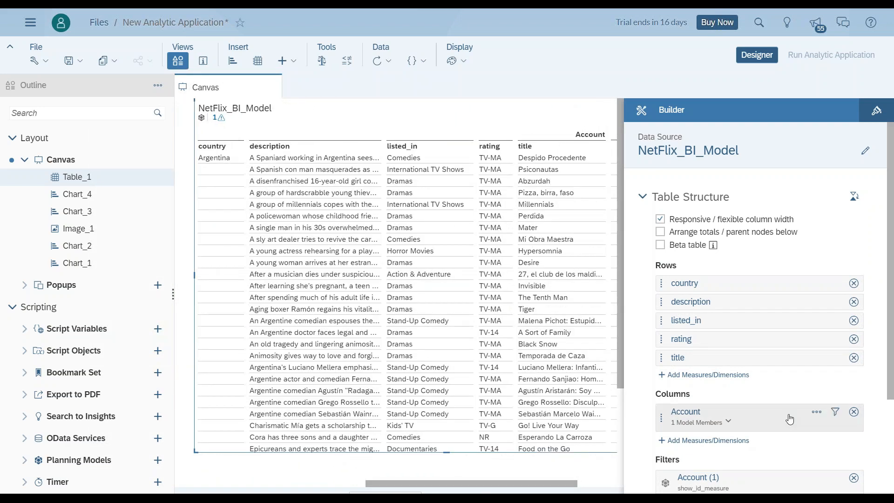
Filter the table by country, selecting only the member India.
scroll(821, 405, "down", 3)
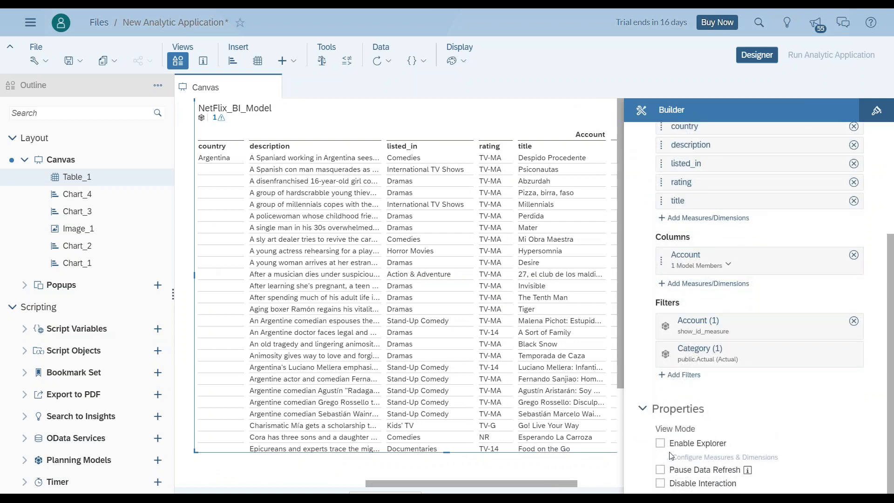
left_click(679, 375)
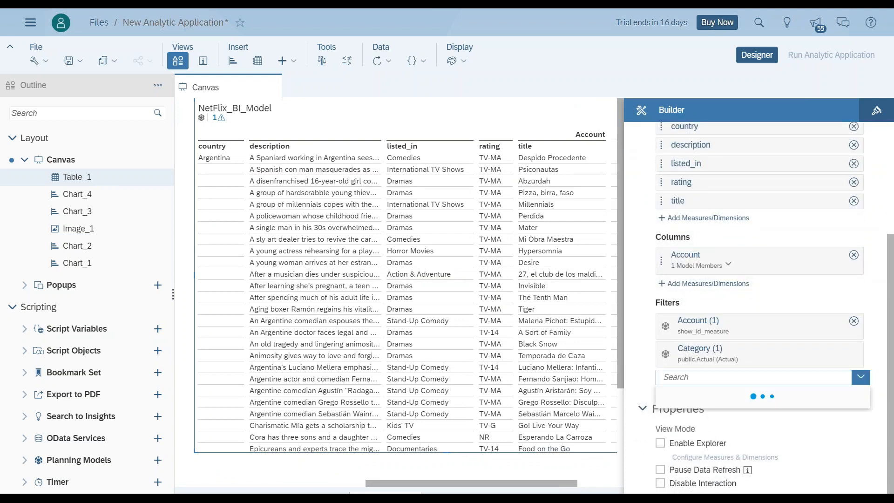
scroll(694, 423, "down", 5)
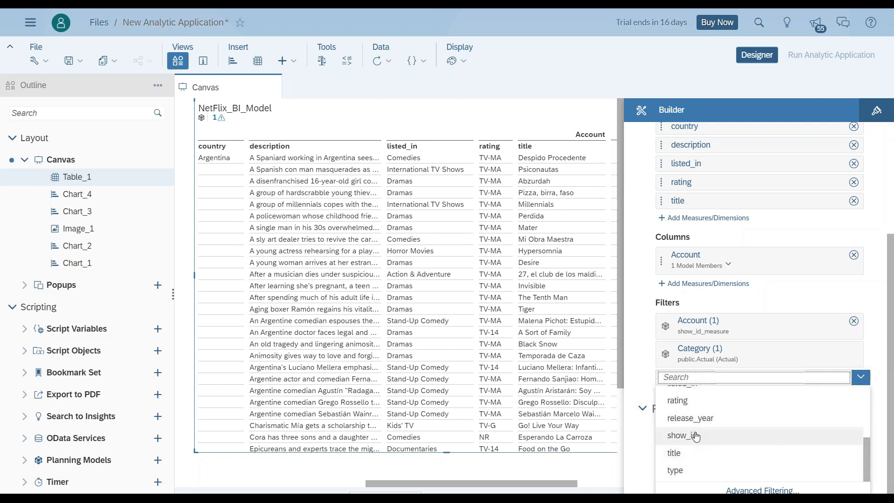
scroll(693, 454, "up", 3)
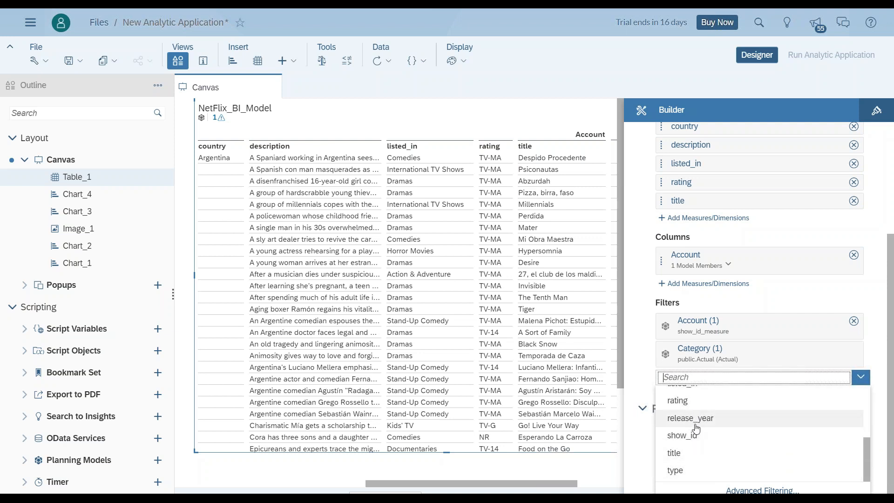
scroll(698, 447, "up", 2)
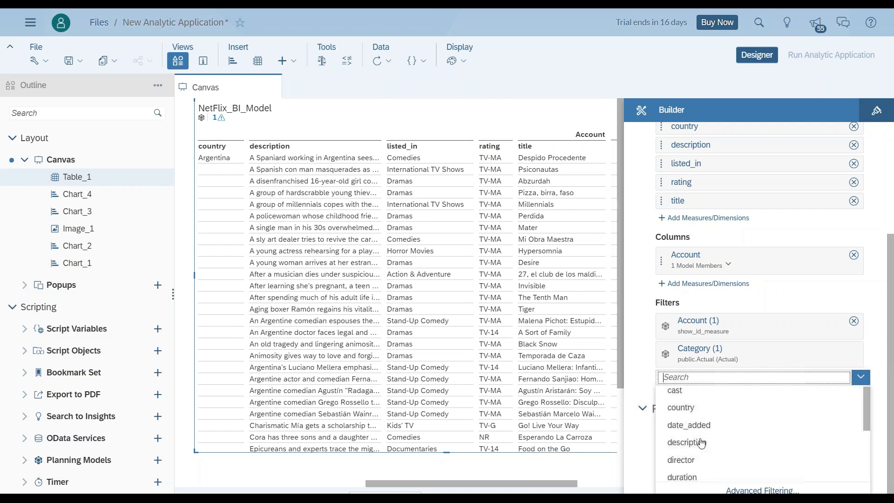
left_click(681, 409)
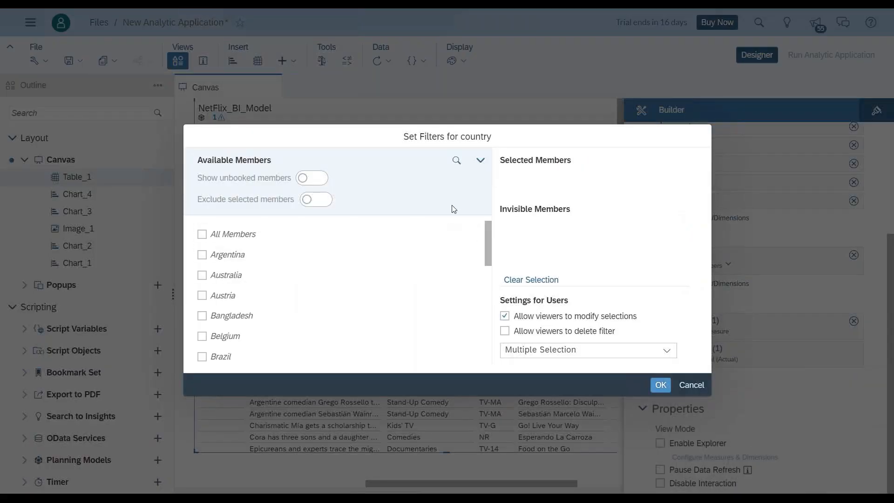
left_click(456, 160)
type("india")
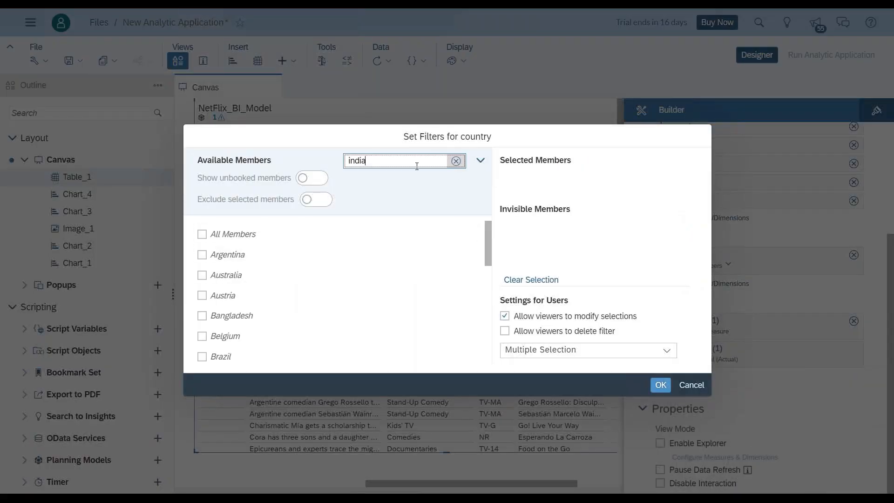
left_click(202, 234)
left_click(661, 386)
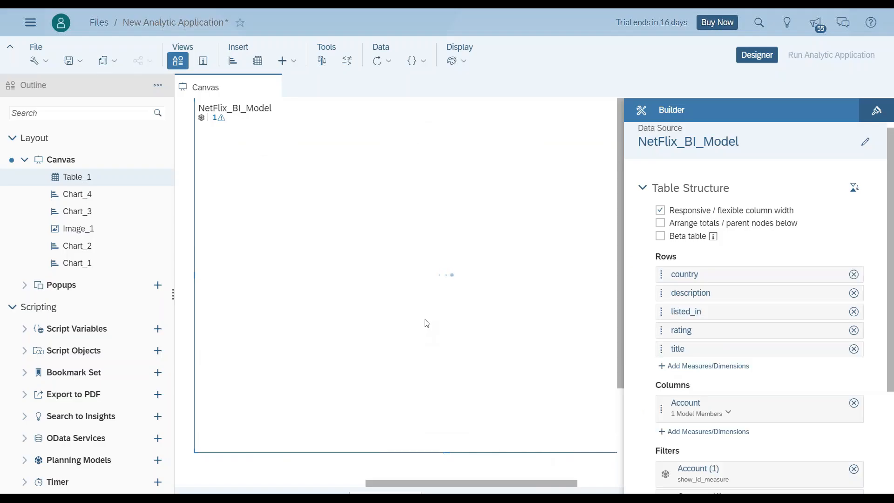
Insert a dropdown, widen it and place it above the donut chart, beside the Netflix logo.
left_click_drag(509, 483, 292, 465)
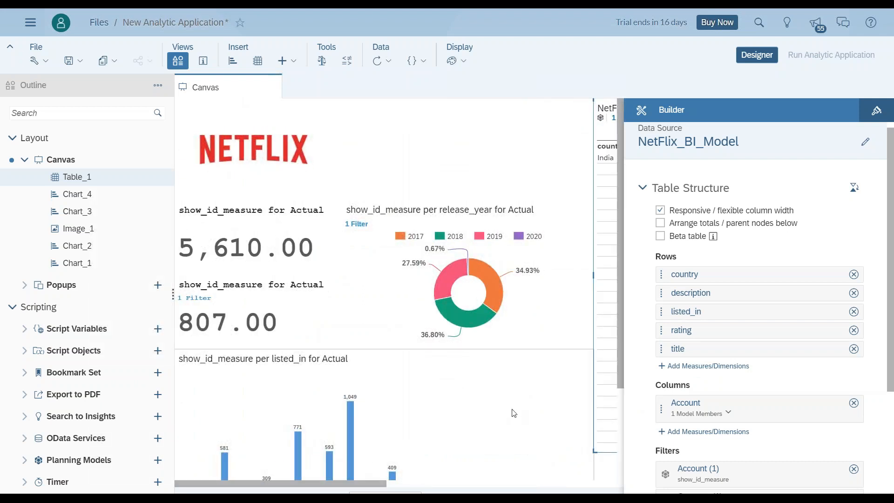
scroll(543, 378, "down", 3)
scroll(542, 375, "up", 3)
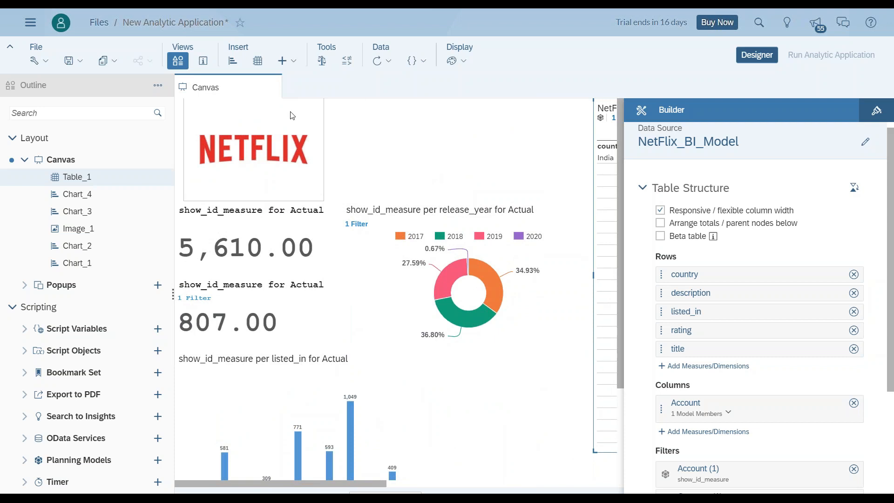
left_click(291, 66)
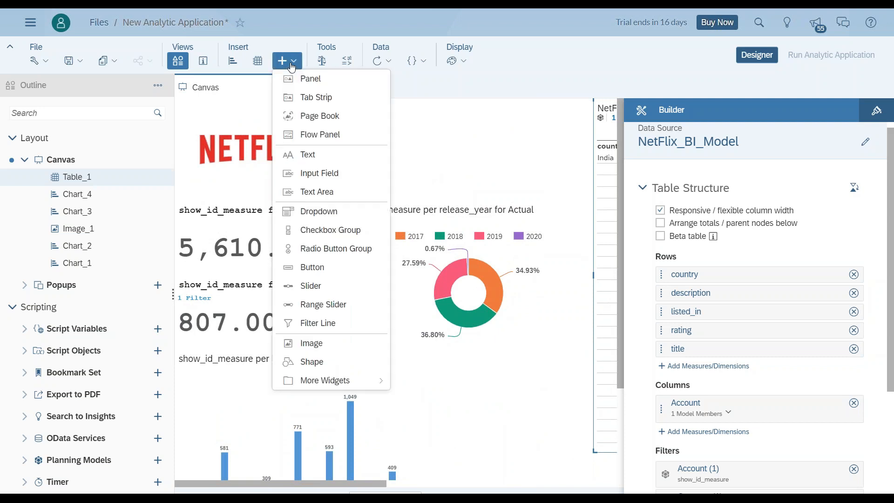
left_click(305, 211)
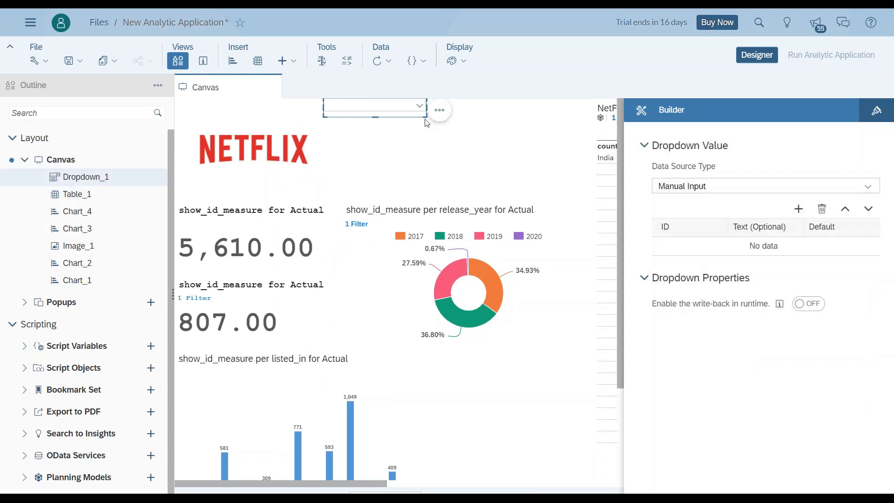
left_click_drag(426, 118, 520, 153)
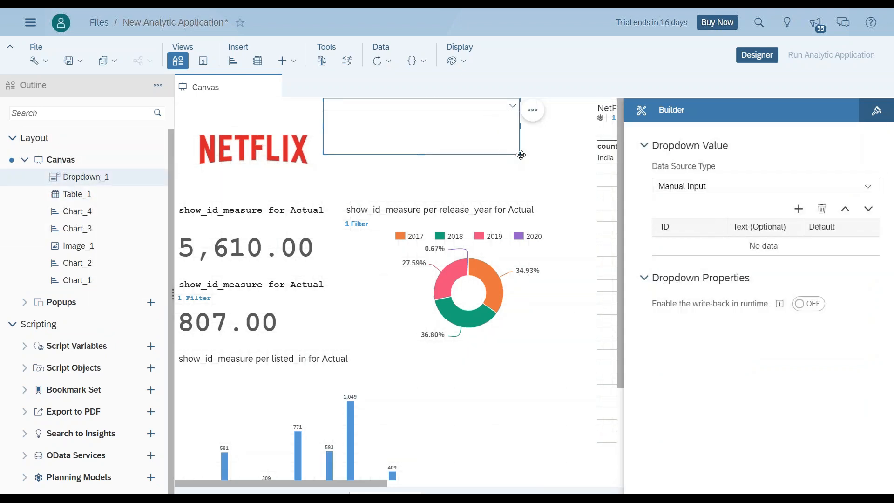
left_click_drag(499, 119, 531, 161)
Add a text widget just above the dropdown reading "What Are you looking for?".
left_click(290, 61)
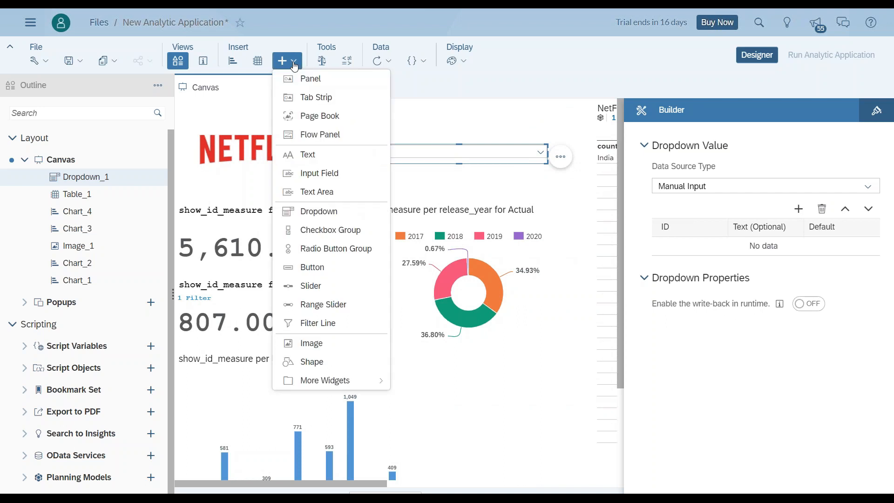
left_click(307, 154)
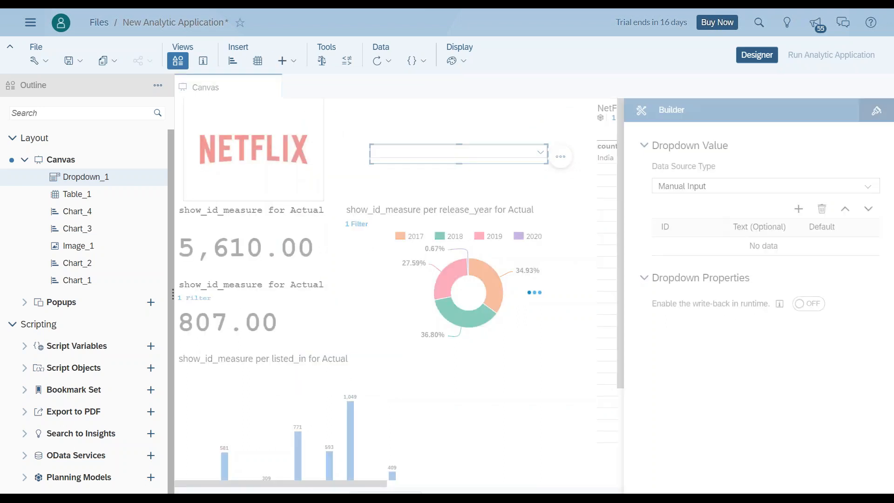
left_click_drag(369, 114, 377, 134)
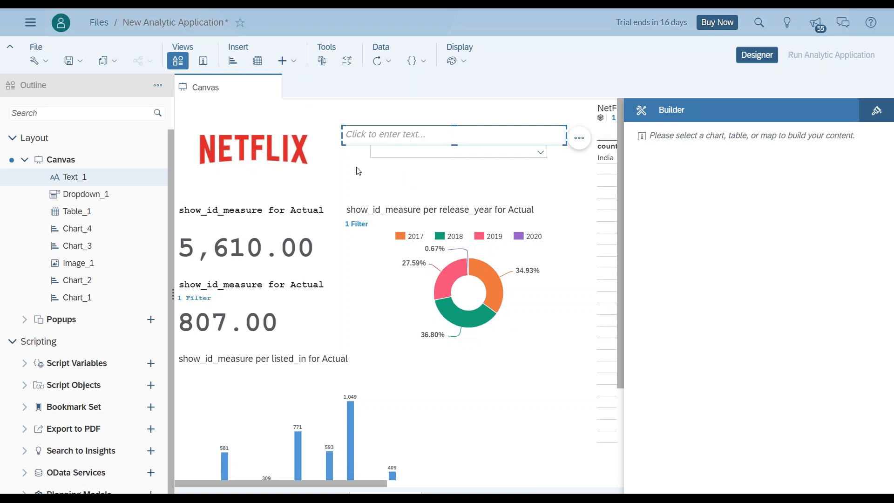
double_click(356, 139)
type("What Are you looking for?")
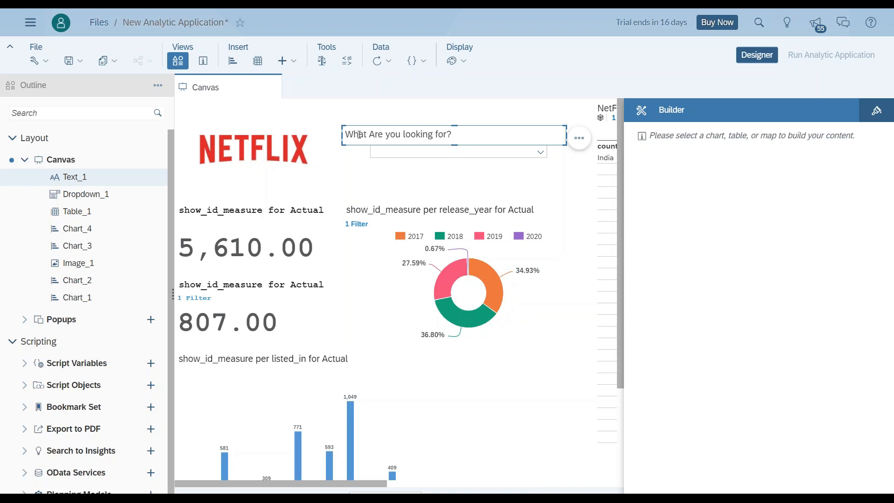
Add two manual input values to the dropdown above the donut chart, with the IDs Movie and TV Show.
left_click(392, 168)
left_click(396, 157)
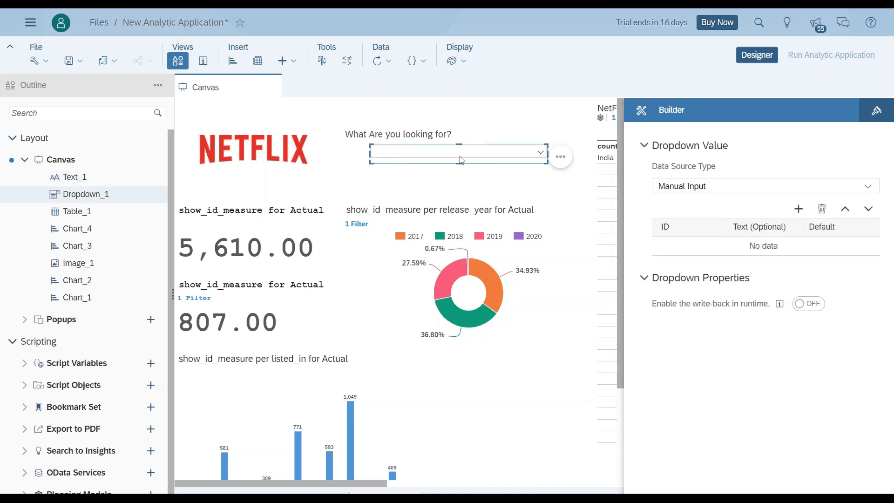
left_click(799, 209)
left_click(798, 208)
left_click(705, 250)
left_click_drag(704, 251, 657, 252)
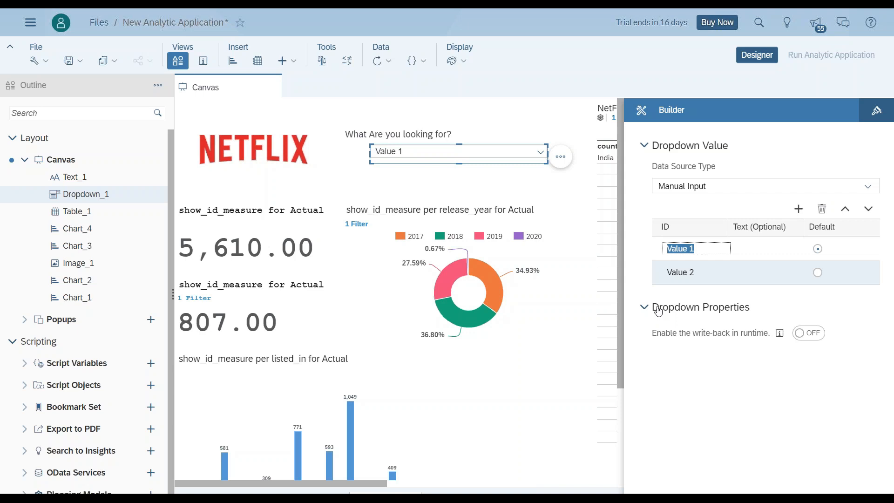
left_click_drag(339, 488, 376, 481)
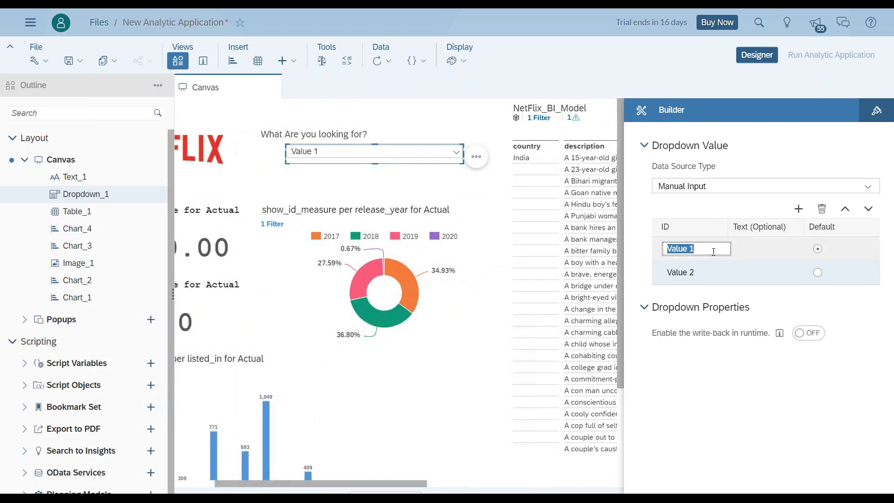
type("Movie")
left_click(674, 272)
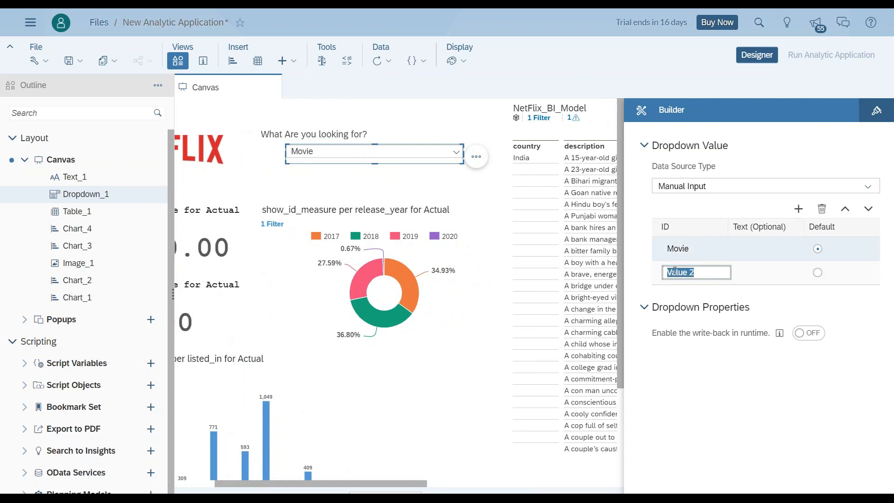
type("TV Show")
key("Return")
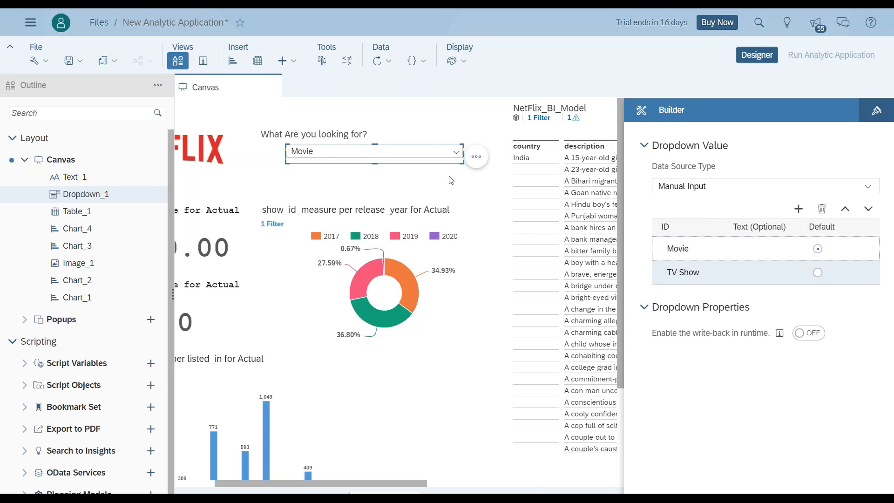
Open the onSelect script of Dropdown_1 and begin its first line with a reference to Chart_3.
mouse_move(135, 195)
left_click(150, 200)
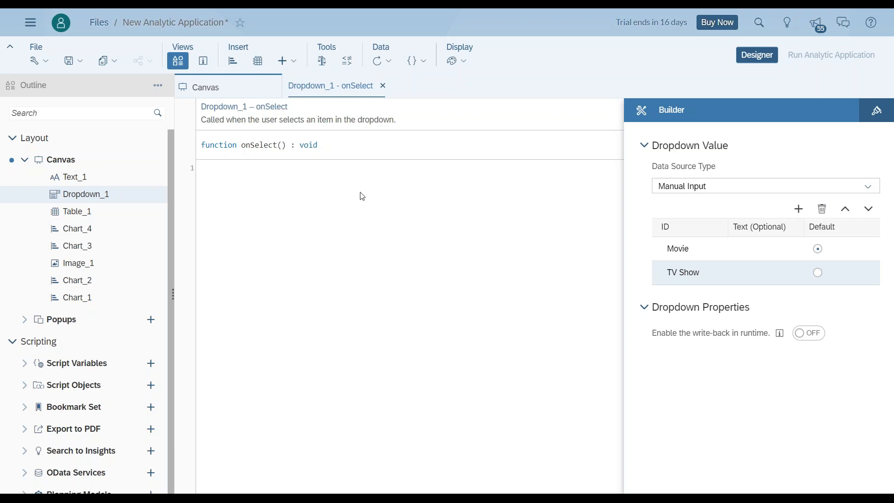
key("BackSpace")
key("BackSpace")
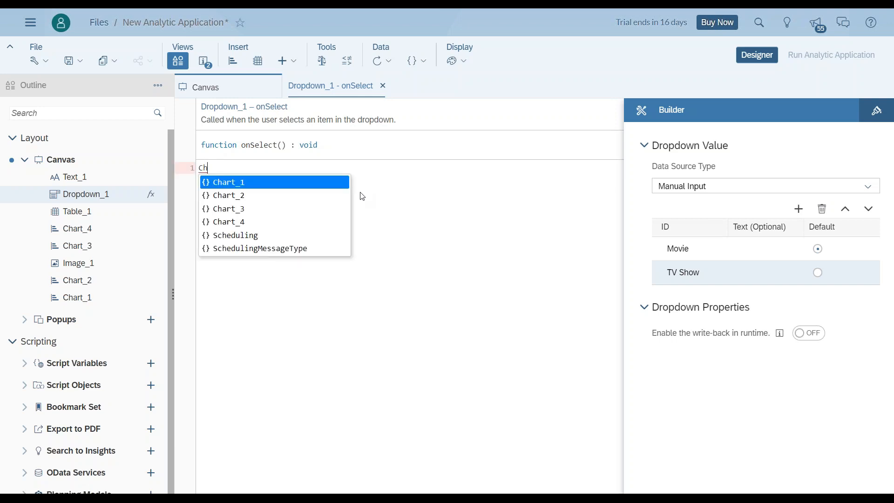
key("Down")
key("Down")
key("Down")
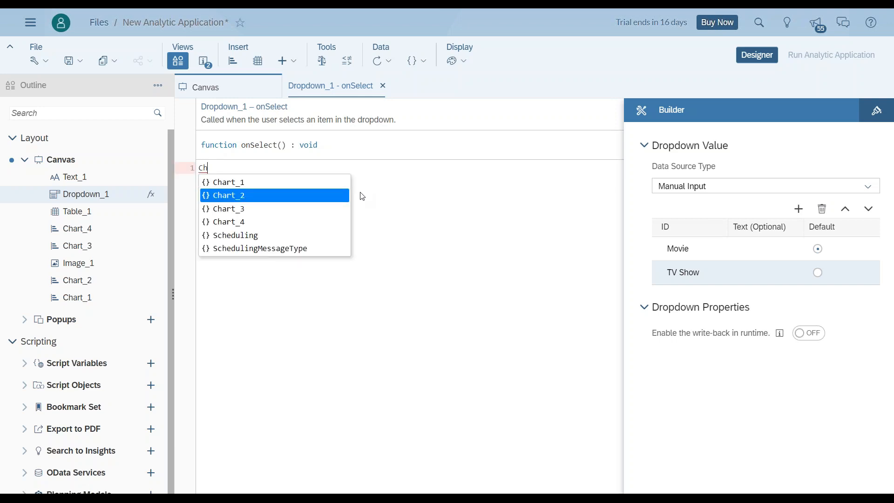
key("Up")
key("Up")
key("Up")
key("Down")
key("Down")
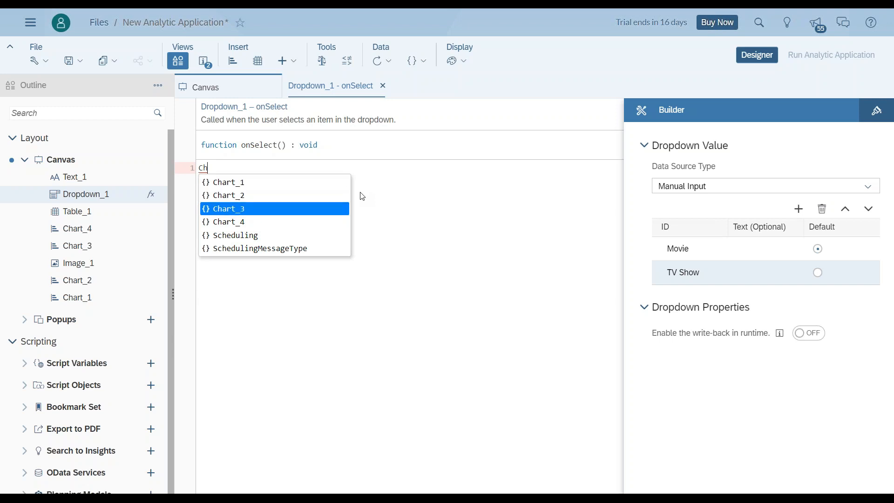
key("Return")
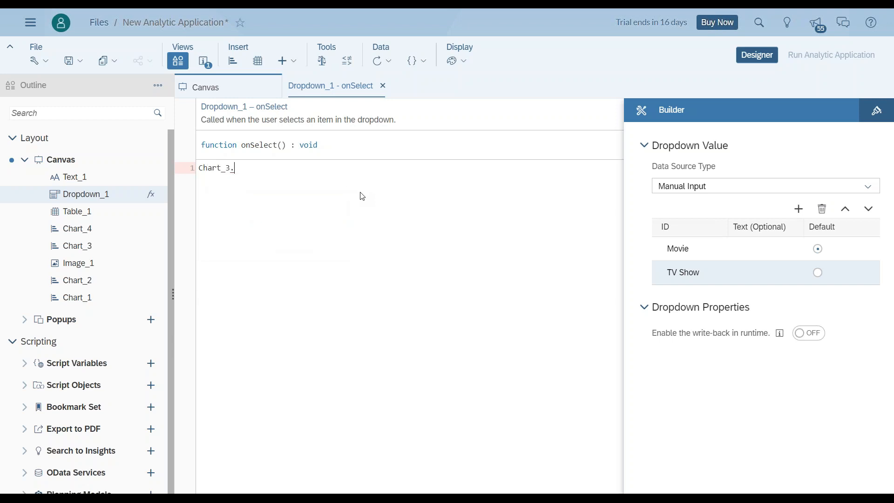
Extend the Chart_3 reference with getDataSource().setDimensionFilter().
type(".get")
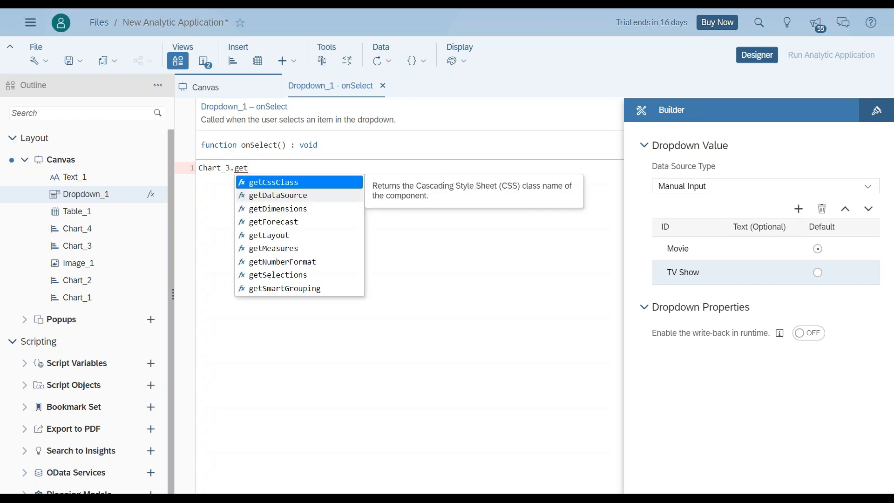
key("Down")
key("Return")
type(".set")
key("Return")
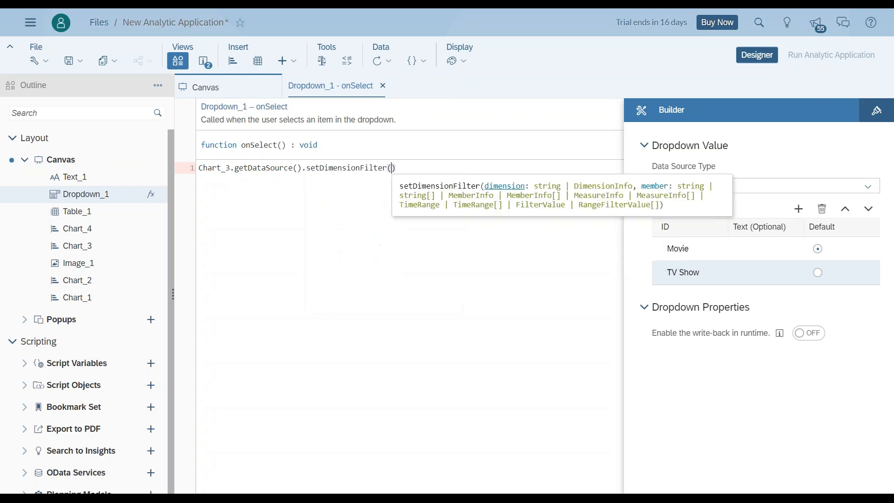
Enter the "type" dimension as the first argument of setDimensionFilter, followed by a comma.
key("Down")
key("Down")
key("Down")
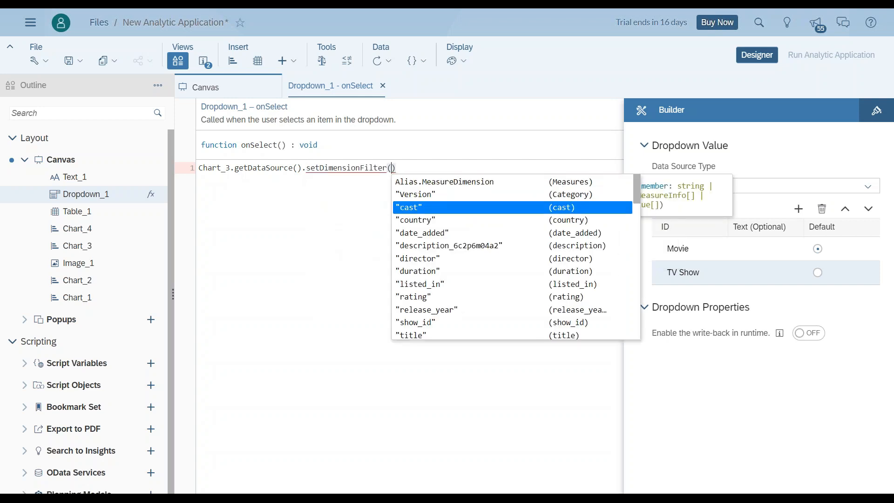
key("Down")
key("Down")
key("Down")
key("Down")
key("Down")
key("Down")
key("Down")
key("Down")
key("Down")
key("Down")
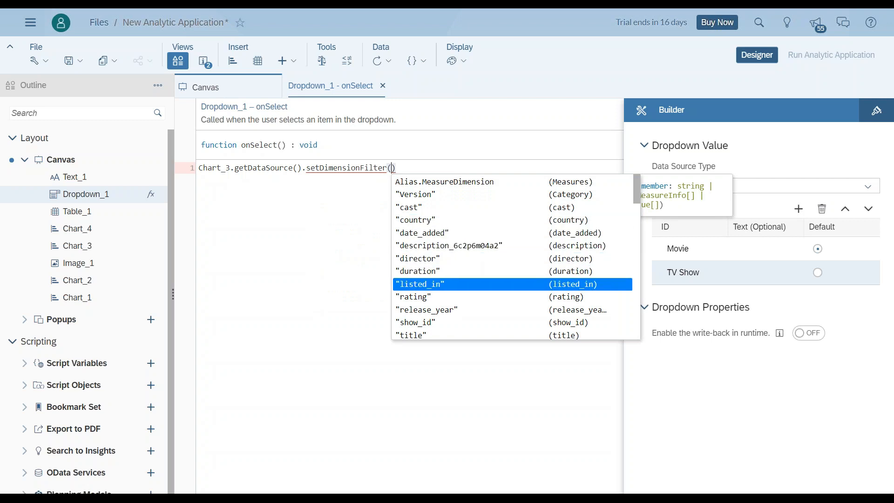
key("Down")
key("Up")
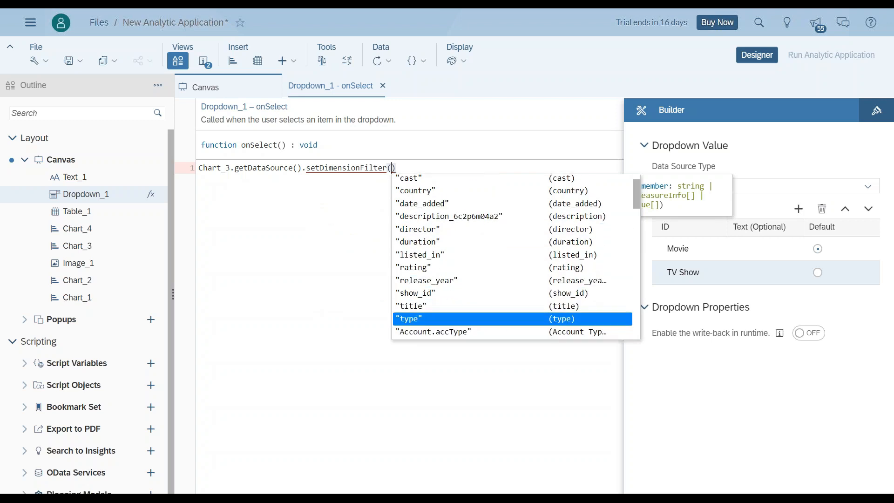
key("Return")
type(",")
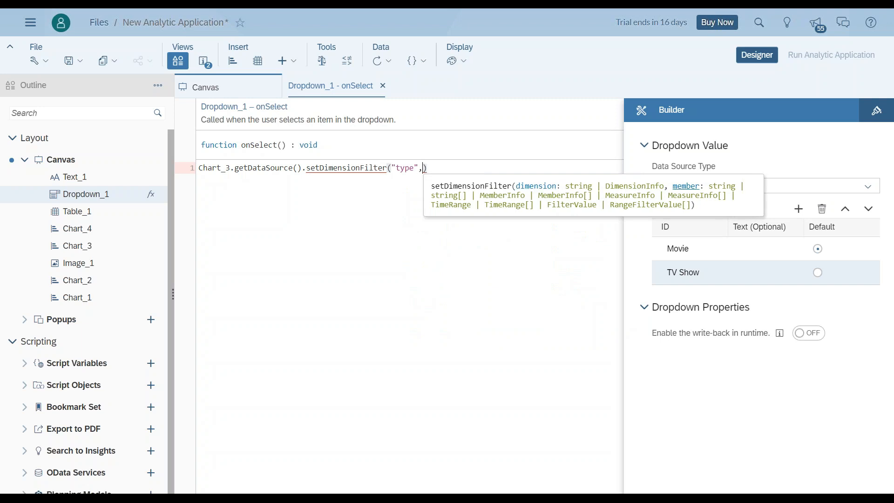
Enter Dropdown_1.getSelectedKey() as the filter's member argument and end the statement with a semicolon.
type("Dr")
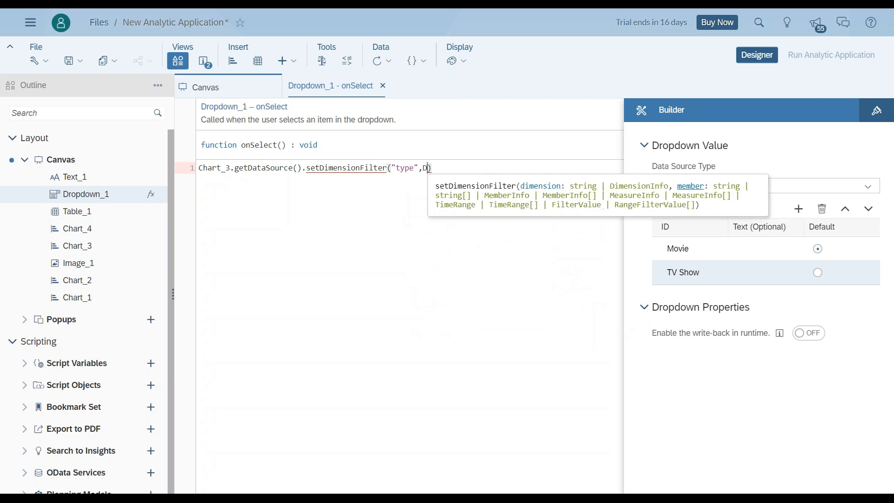
key("Return")
type(".get")
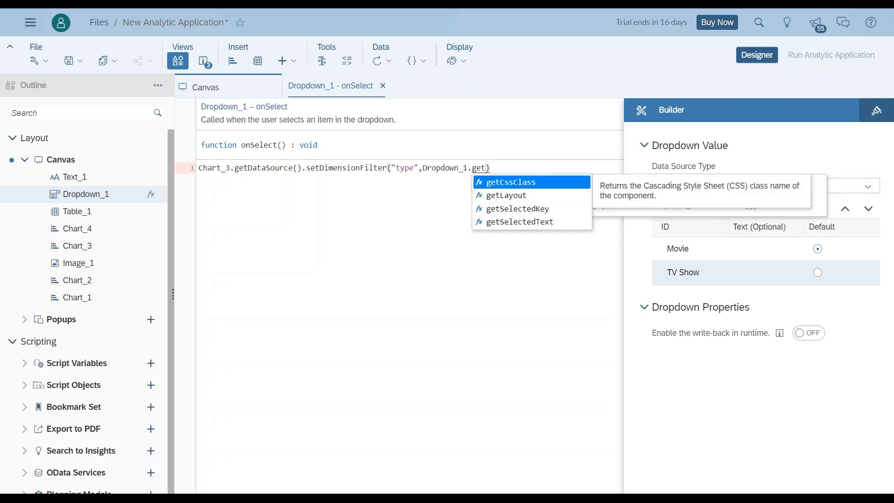
key("Down")
key("Down")
key("Return")
key("Right")
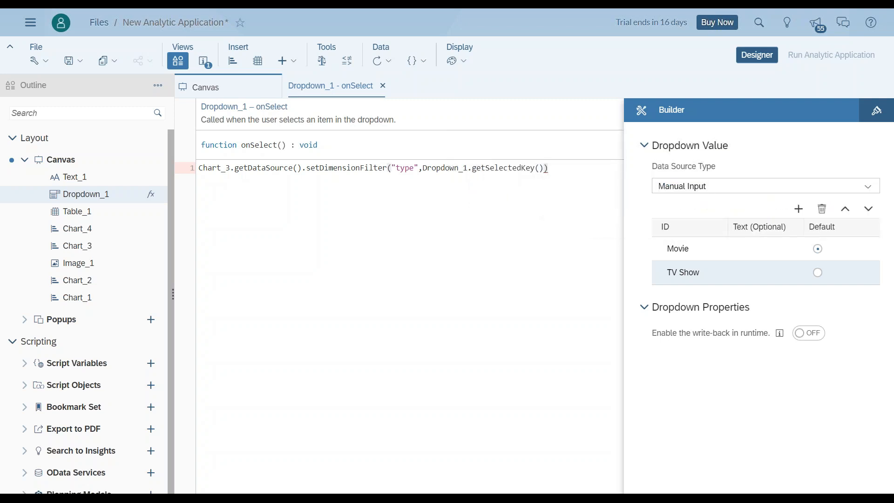
type(";")
Duplicate the filter statement on a second line and change its chart reference to Chart_4.
key("Return")
type("Chart_3.getDataSource().setDimensionFilter(\"type\",Dropdown_1.getSelectedKey());")
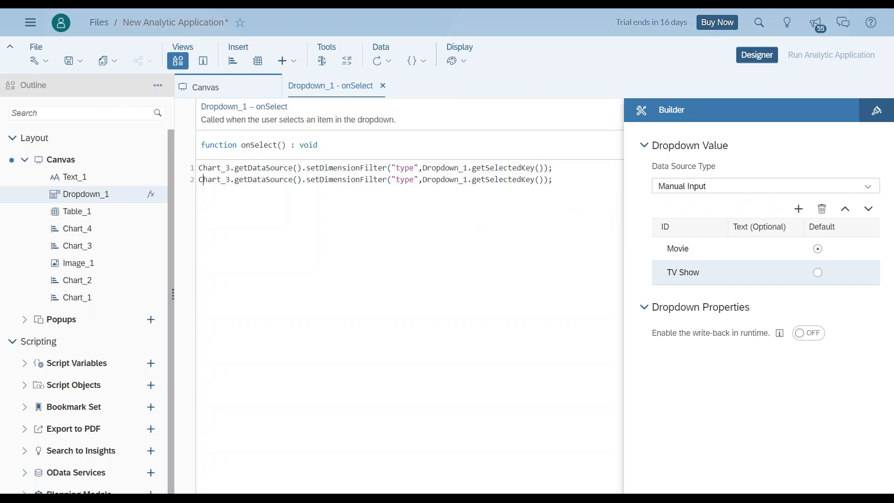
left_click(231, 179)
key("BackSpace")
type("4")
Save the analytic application as "Netflix App" in the Analytic Apps folder inside SACBatch.
left_click(79, 66)
left_click(76, 76)
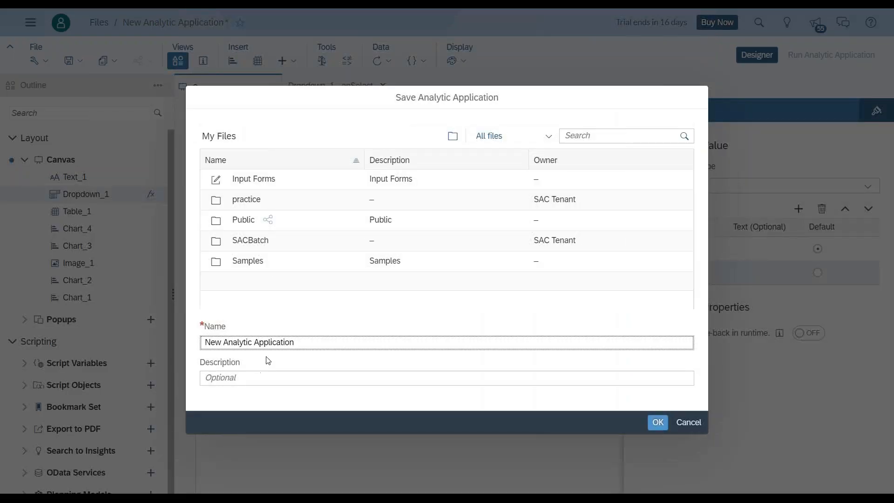
left_click(250, 240)
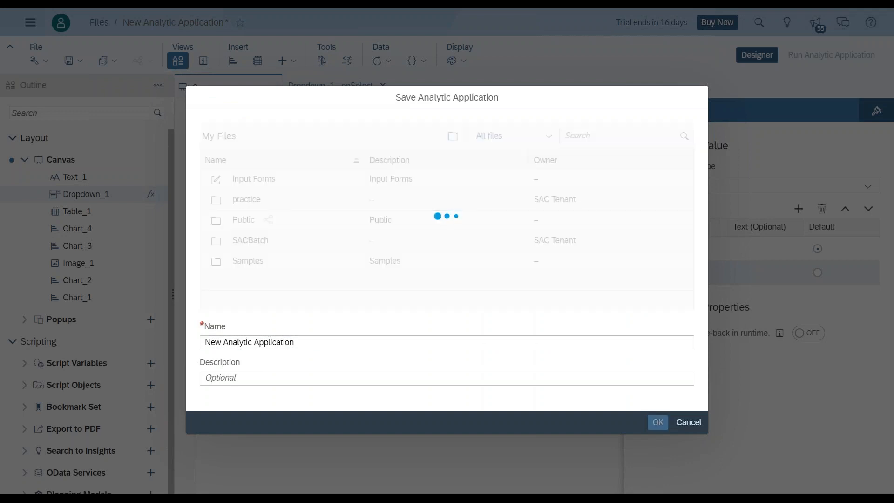
scroll(256, 260, "down", 2)
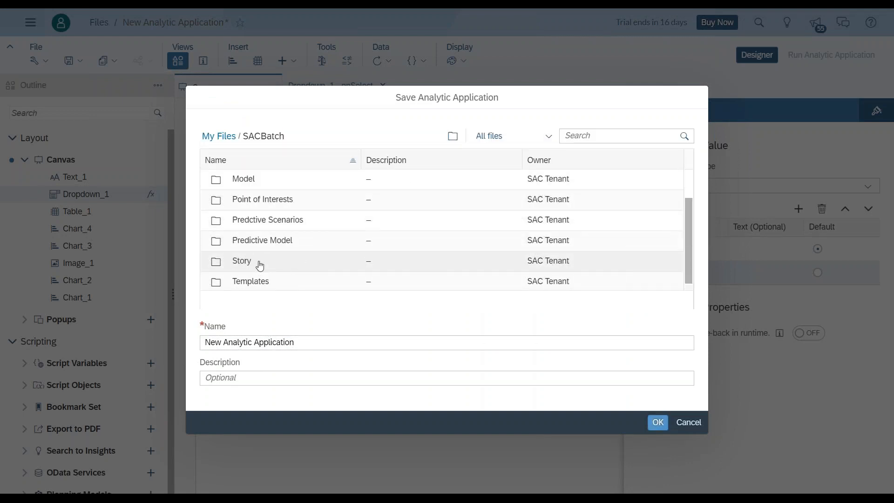
scroll(260, 233, "up", 2)
left_click(257, 179)
left_click(280, 342)
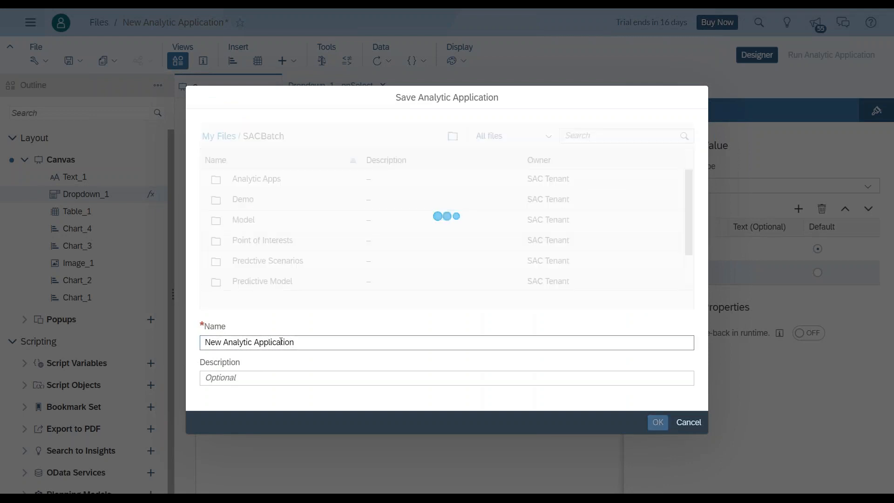
triple_click(313, 344)
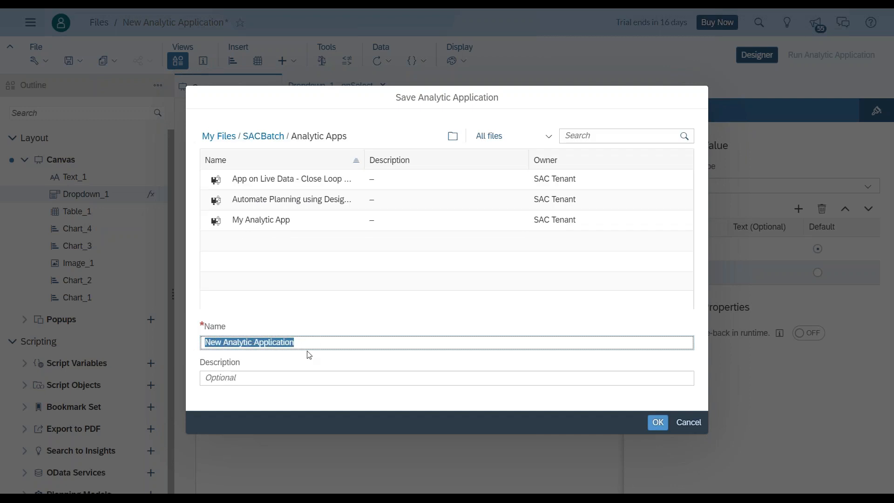
type("Netflix App")
left_click(657, 422)
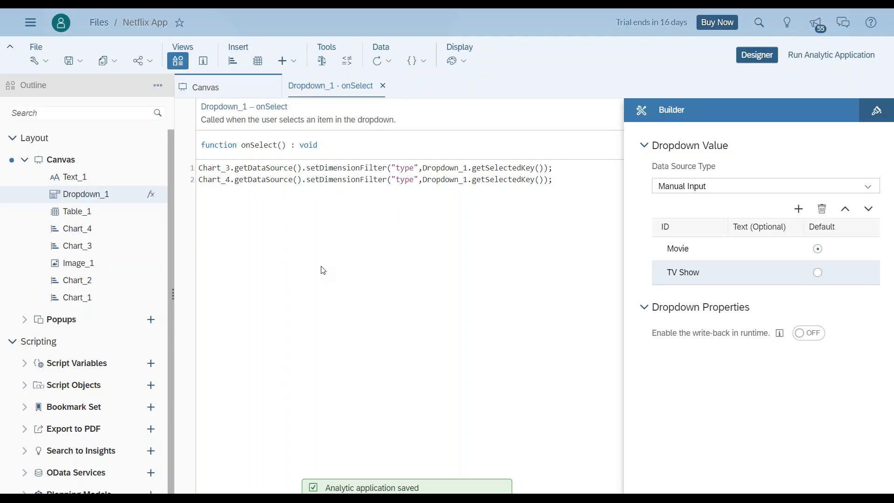
Run the analytic application and switch the dropdown between TV Show and Movie to check the donut and genre charts.
left_click(845, 61)
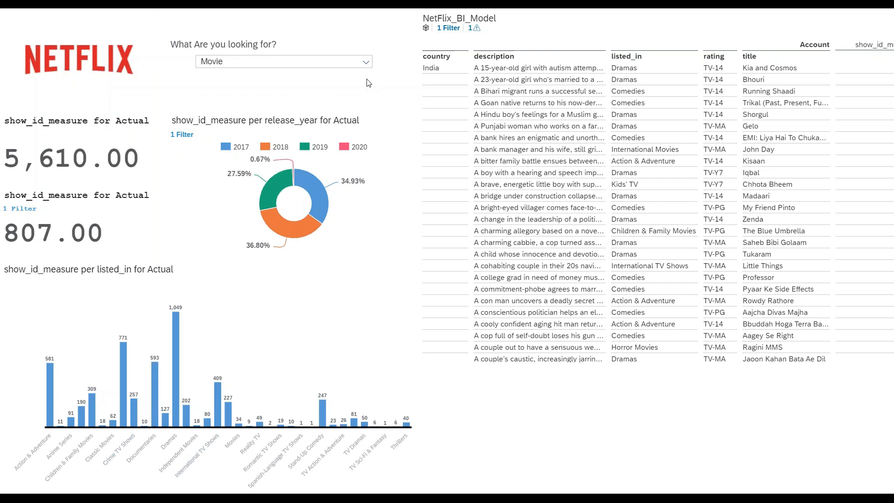
left_click(366, 62)
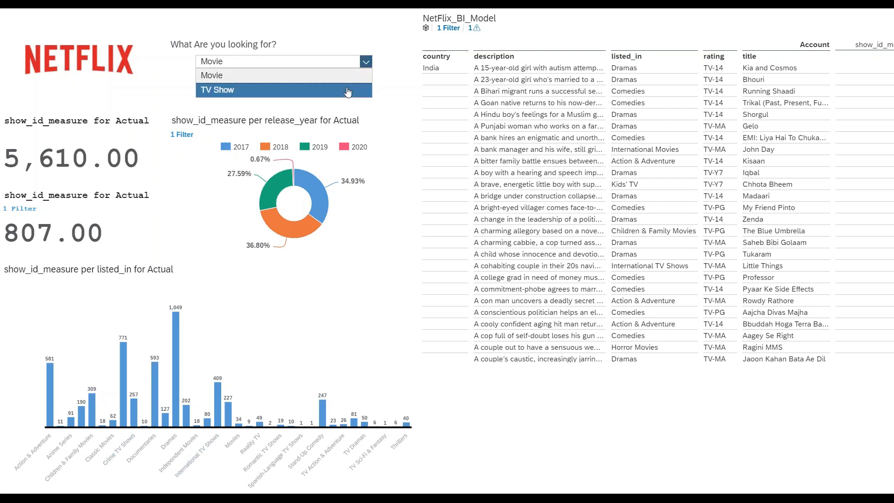
left_click(347, 90)
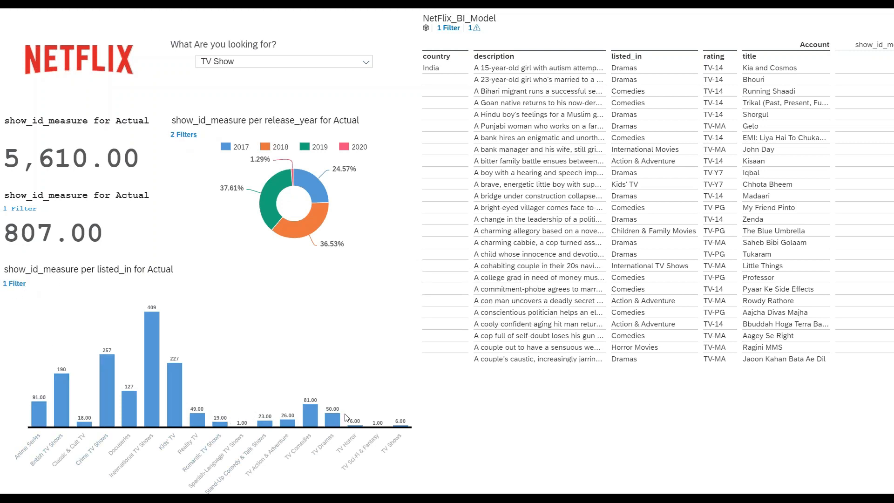
mouse_move(154, 328)
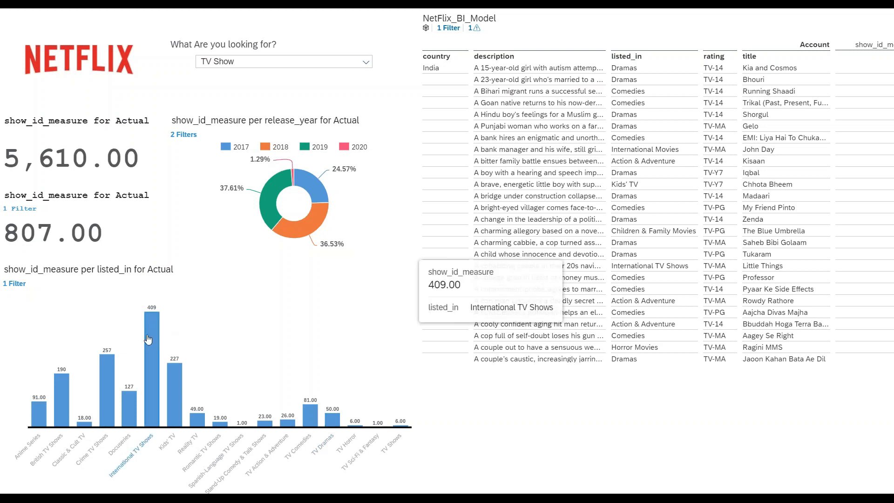
left_click(366, 61)
left_click(351, 74)
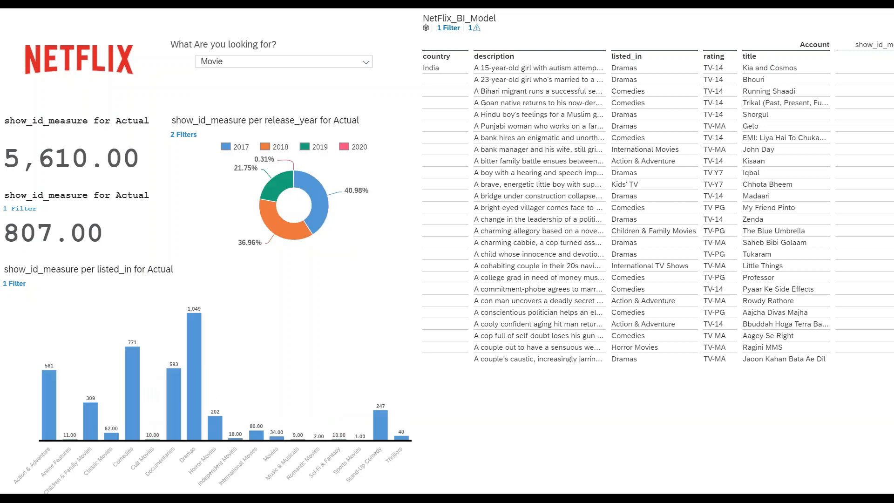
left_click(366, 62)
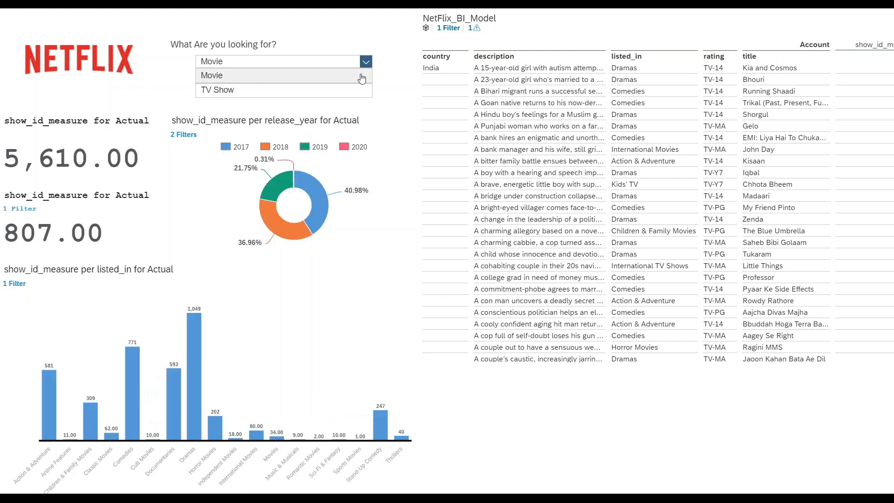
left_click(357, 88)
left_click(366, 62)
left_click(353, 74)
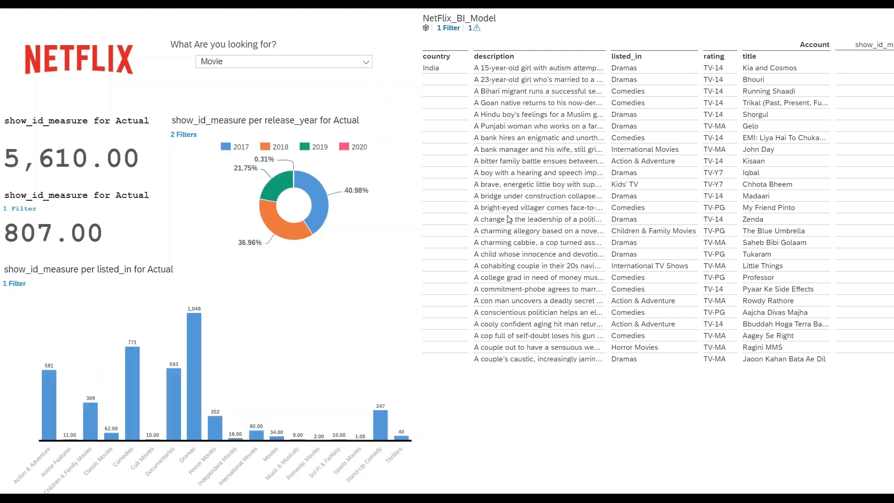
Begin a third line in the dropdown's onSelect script with Table_1.getDataSource().setDimensionFilter.
key("Escape")
left_click(526, 348)
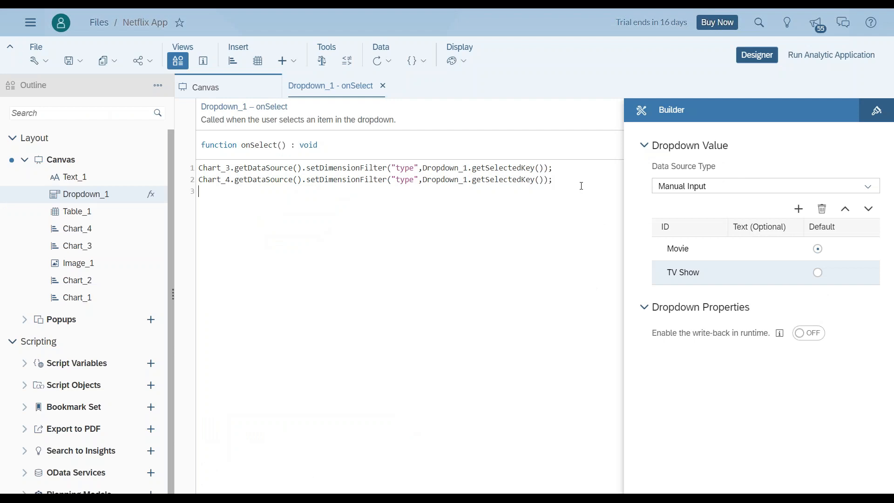
type("Tab")
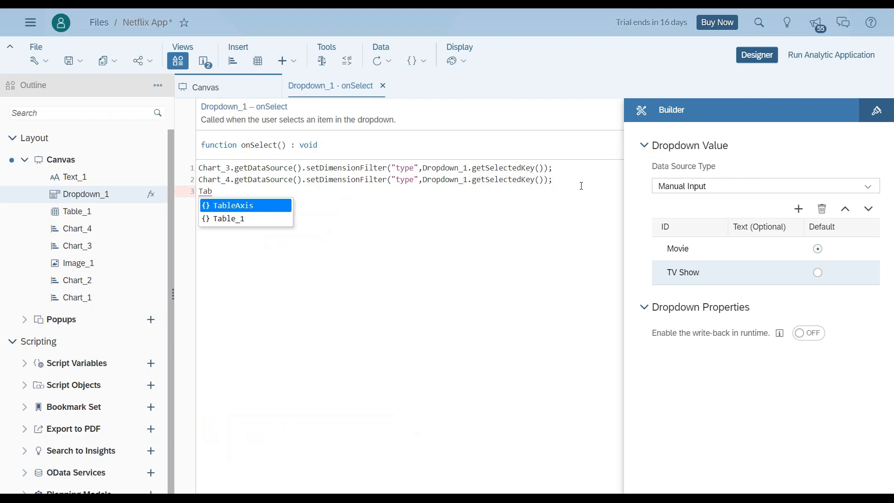
key("Down")
key("Return")
type(".getD")
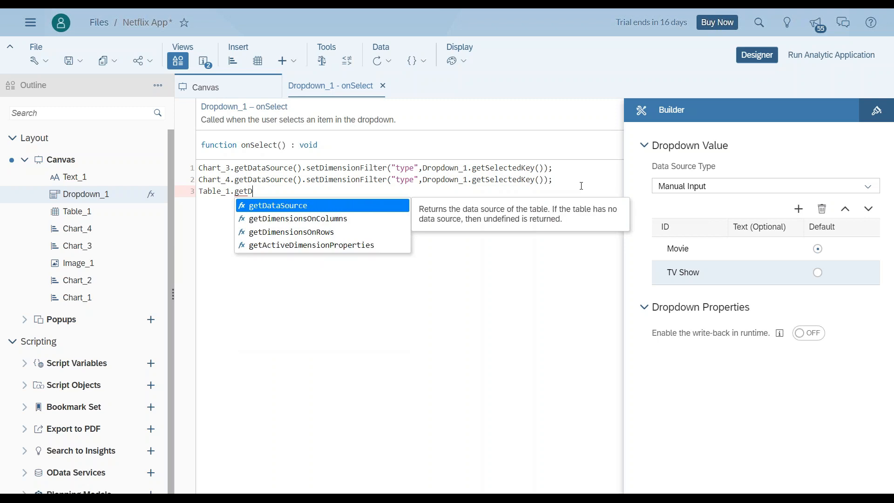
key("Return")
type(".setD")
key("Return")
Choose "type" from the suggested dimensions as the first argument of the table's setDimensionFilter call.
type("\"")
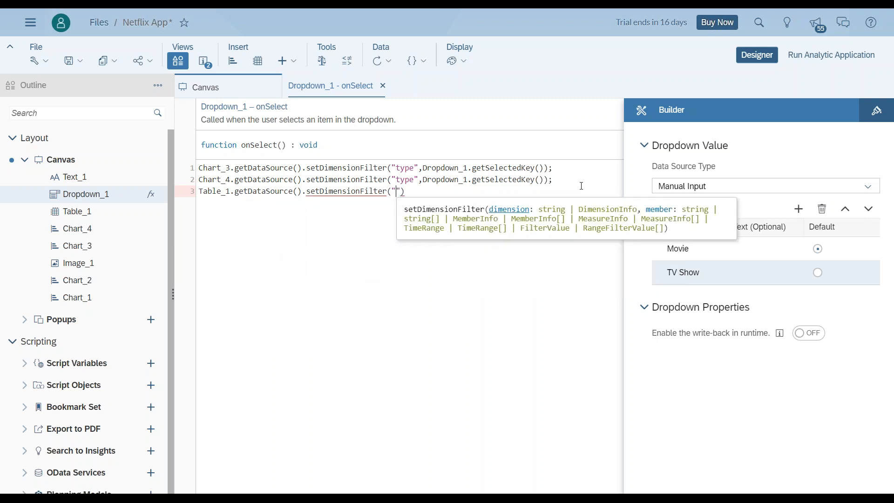
key("ctrl+space")
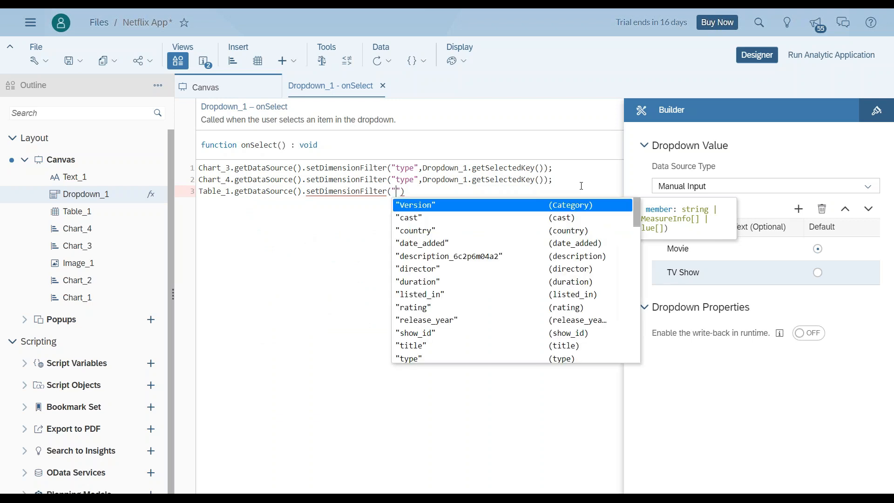
key("Down")
key("Down")
key("Down")
key("Down")
key("Down")
key("Down")
key("Down")
key("Down")
key("Down")
key("Down")
key("Down")
key("Down")
key("Down")
key("Up")
key("Return")
Enter Dropdown_1.getSelectedKey() as the table filter's member argument, end the statement with a semicolon and save the application.
type(",Dr")
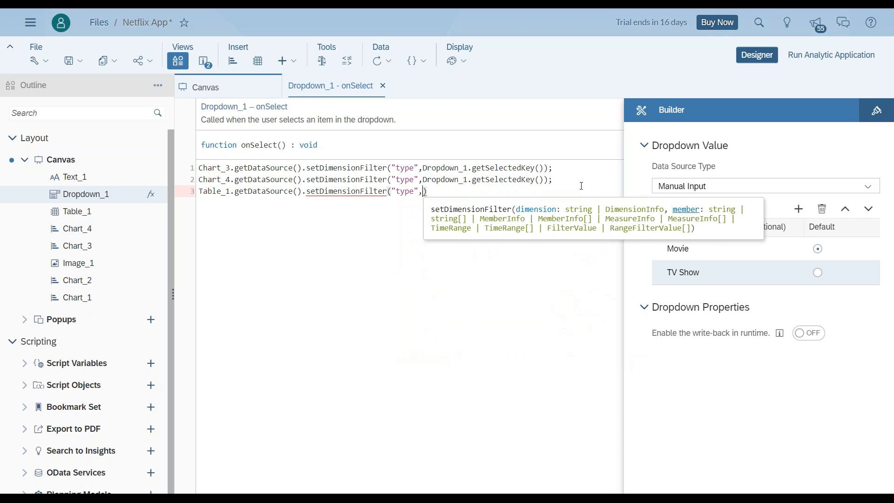
key("Down")
key("Return")
type(".get")
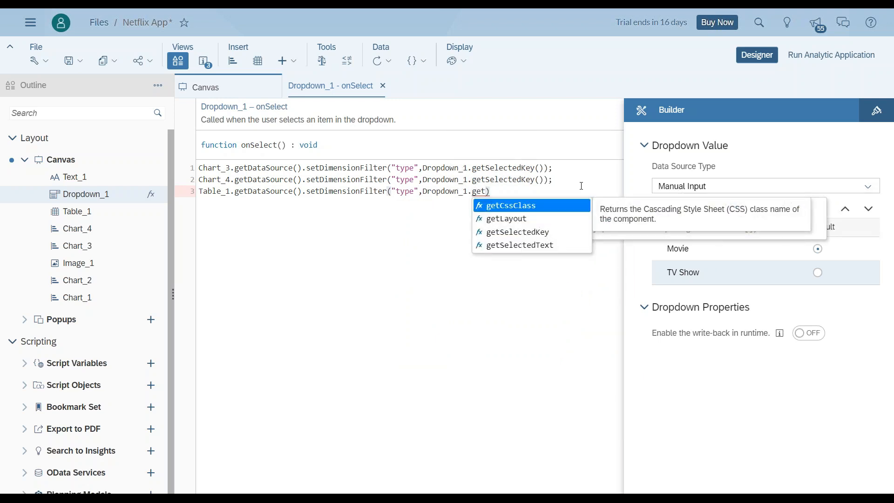
key("Down")
key("Down")
key("Return")
type("));")
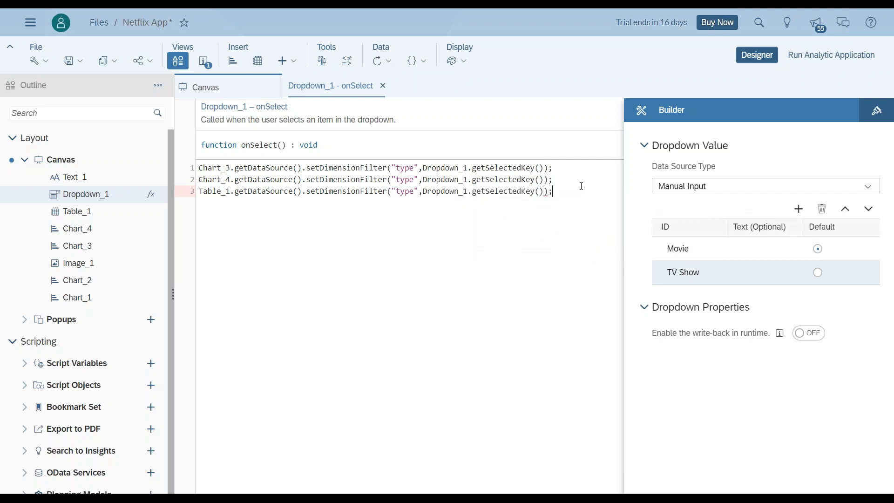
key("ctrl+s")
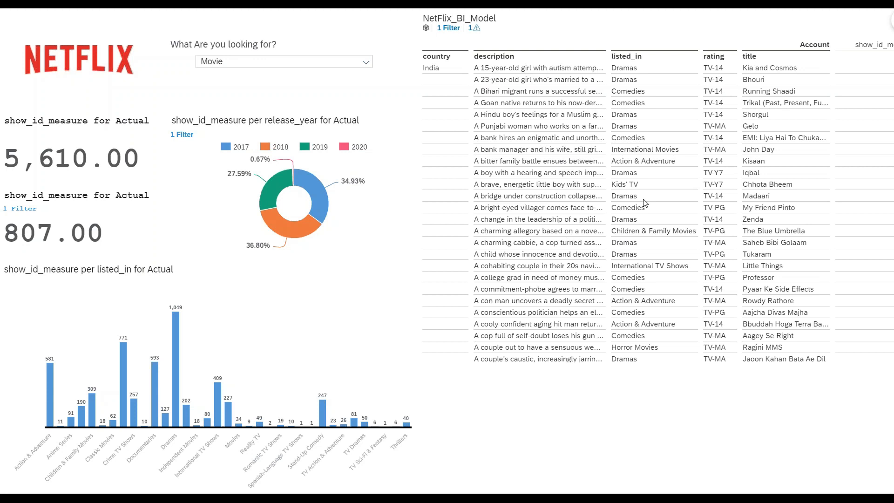
Browse the India table in the running application and switch the dropdown to TV Show and back to Movie to check its filtering.
left_click(643, 140)
left_click_drag(645, 187, 652, 309)
left_click(655, 275)
scroll(737, 265, "down", 2)
scroll(738, 265, "down", 2)
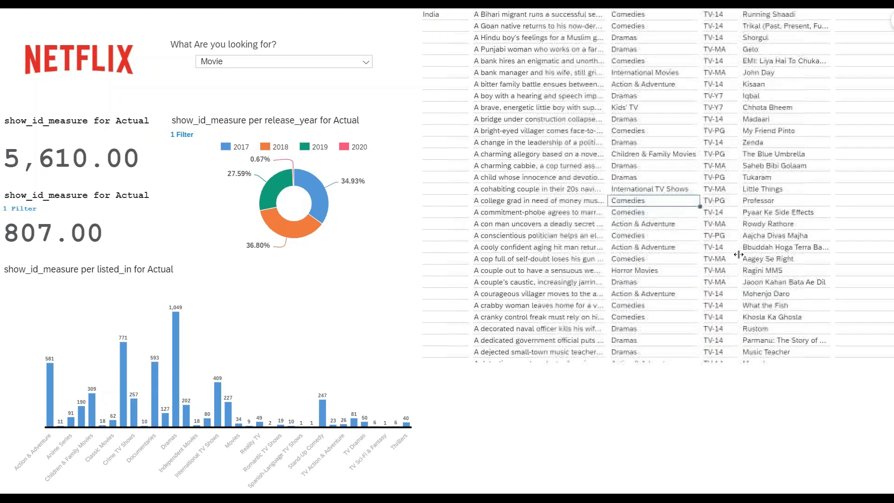
left_click(365, 65)
left_click(333, 90)
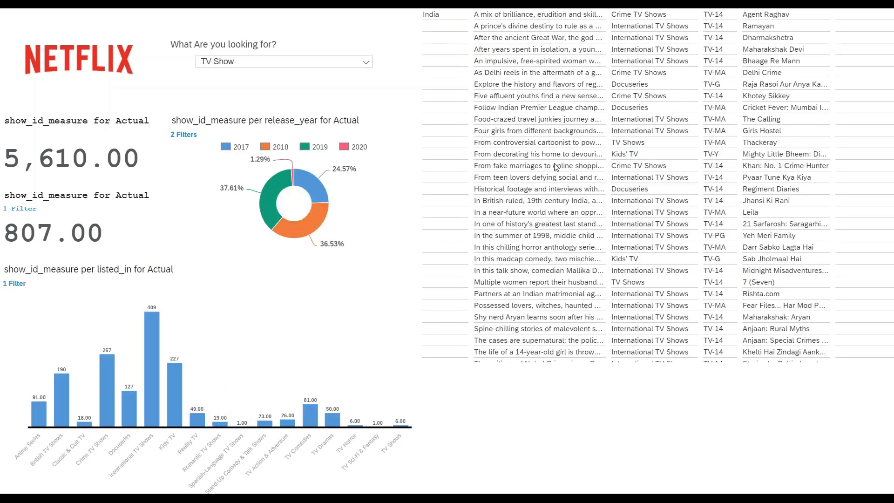
left_click(366, 62)
left_click(358, 73)
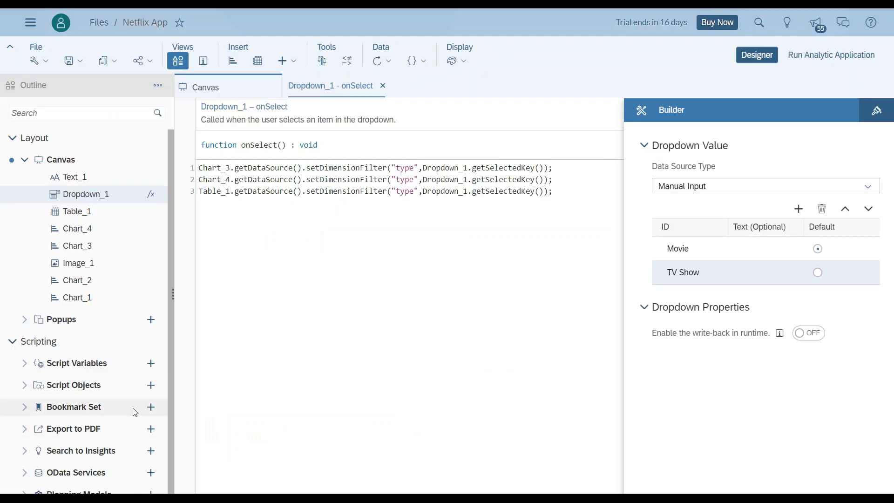
Switch to the SAC Demo.pptx presentation in PowerPoint and start the slide show from the Today's Scenario slide.
key("alt+Tab")
key("alt+Tab")
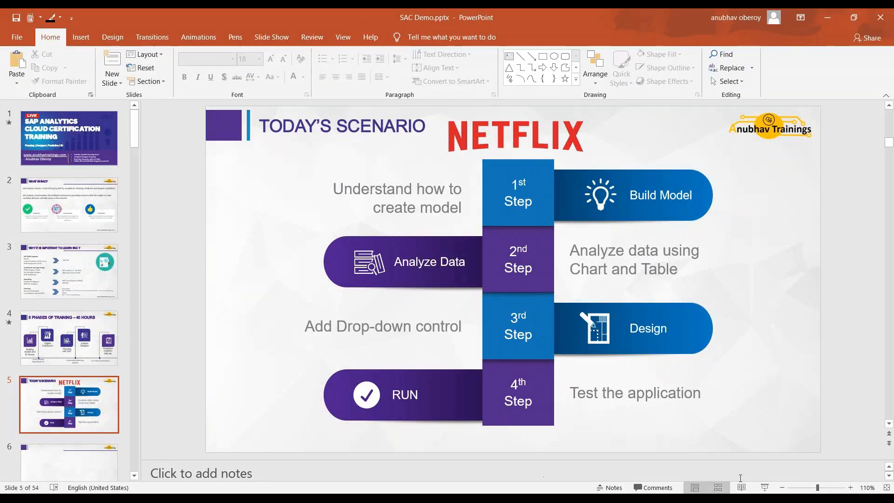
left_click(765, 487)
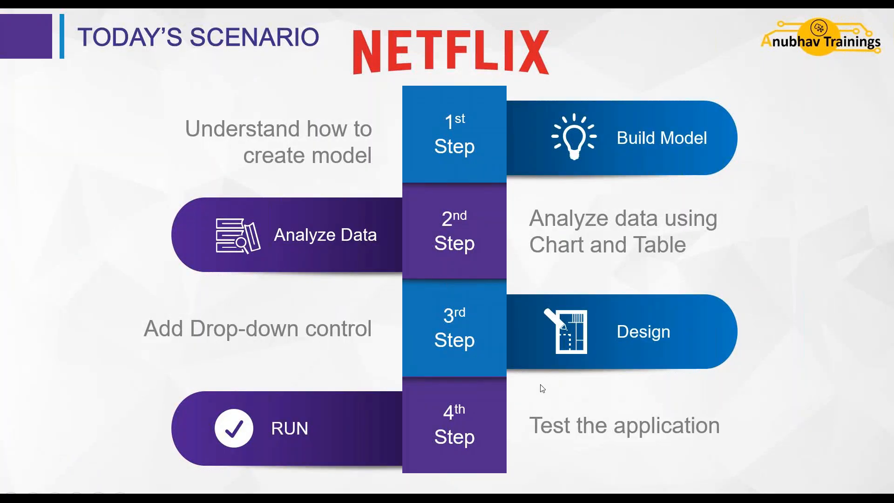